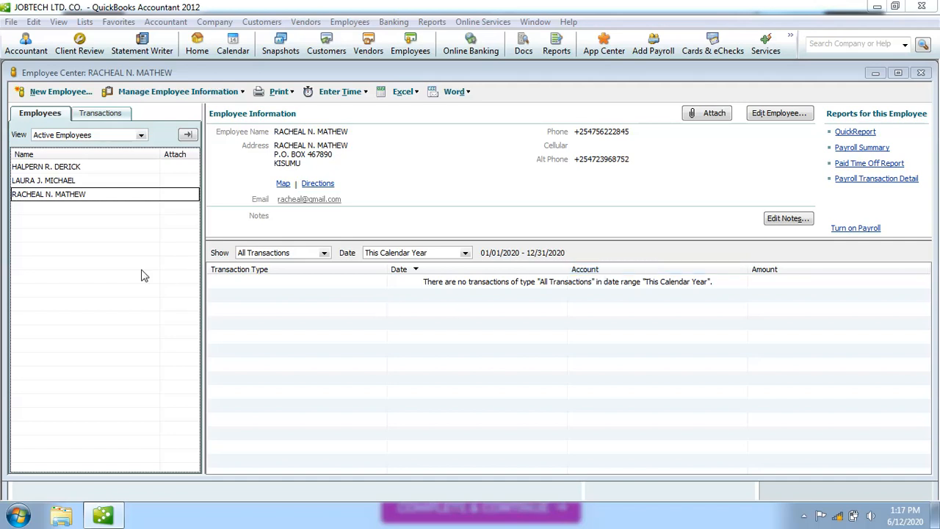
left_click(92, 170)
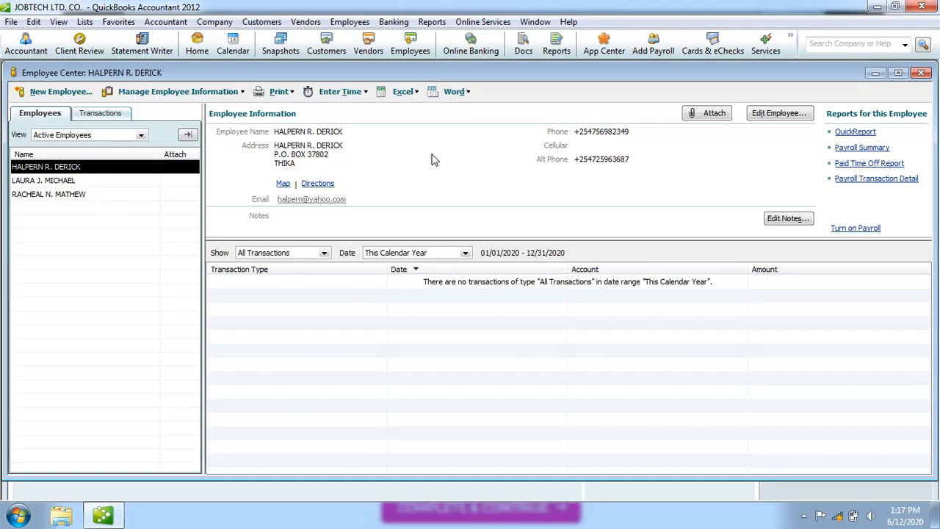
left_click(922, 74)
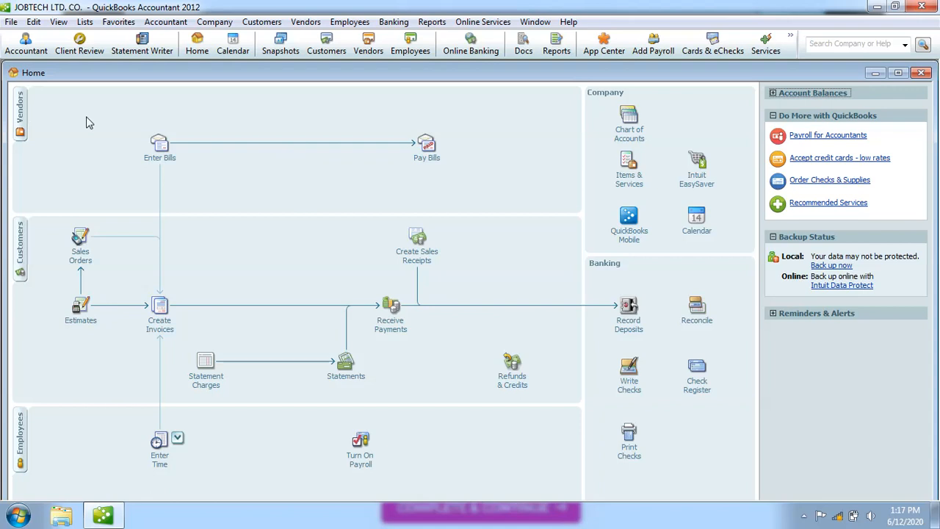
left_click(23, 440)
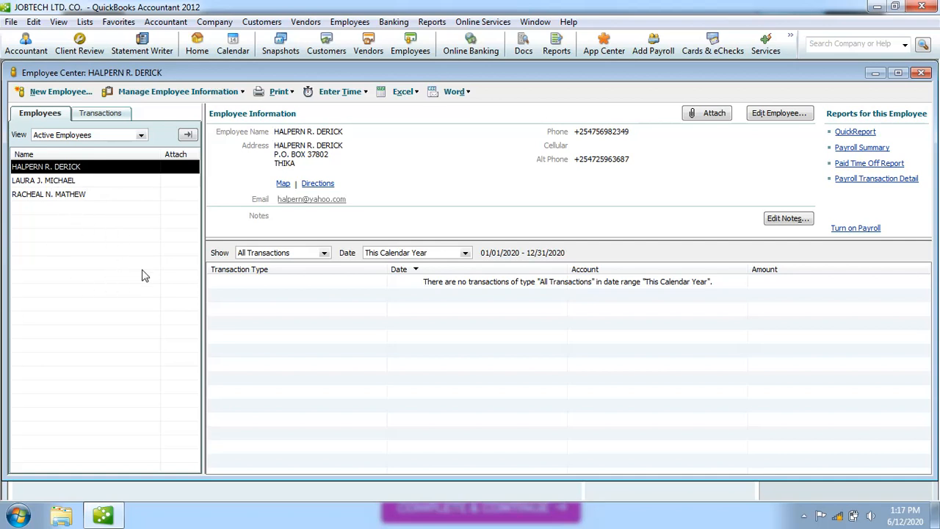
double_click(70, 168)
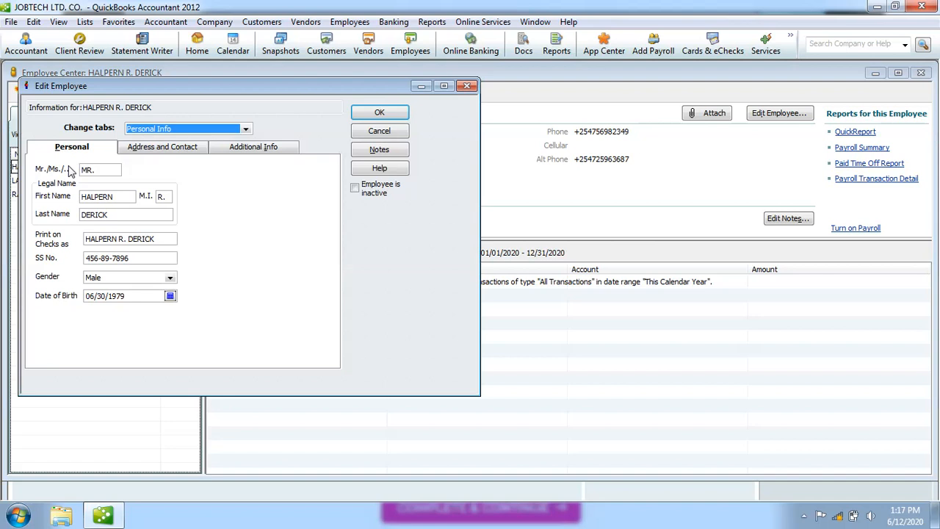
left_click(246, 130)
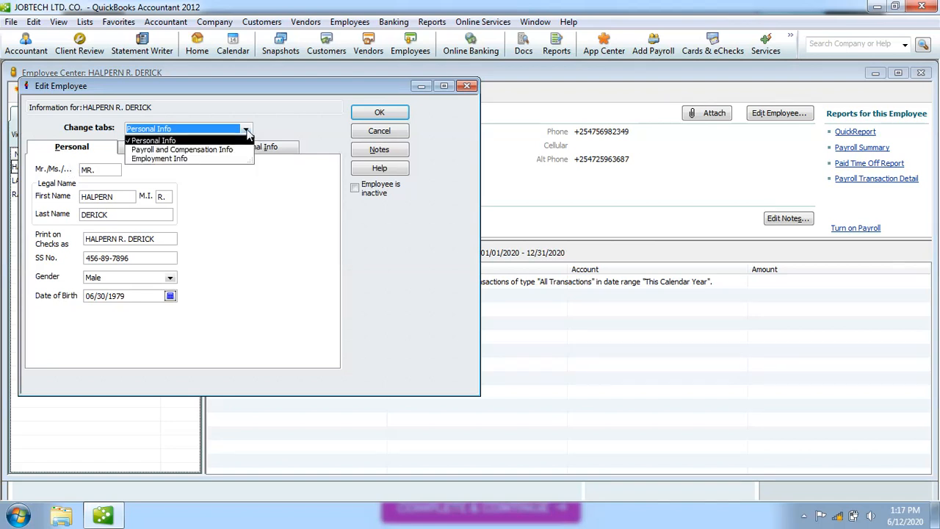
left_click(215, 150)
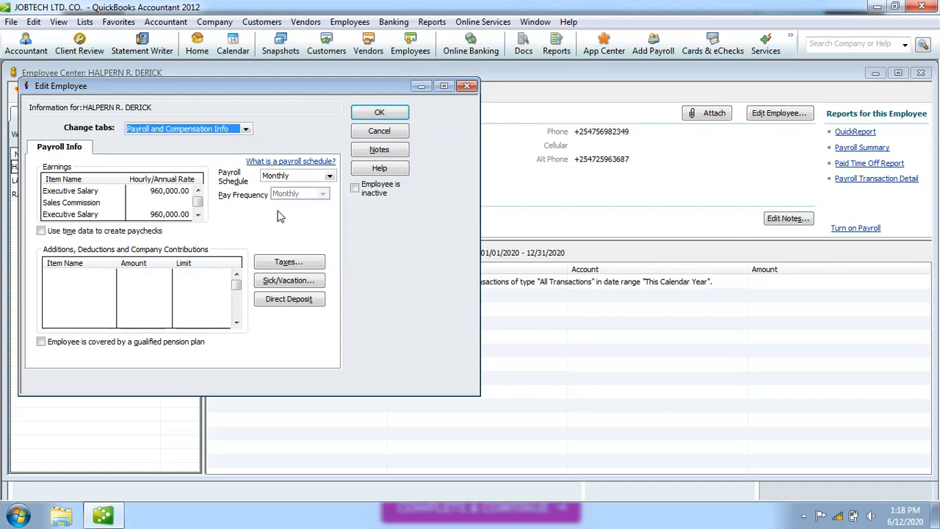
Choose < Add New > from the first Item Name row's payroll item list.
left_click(103, 274)
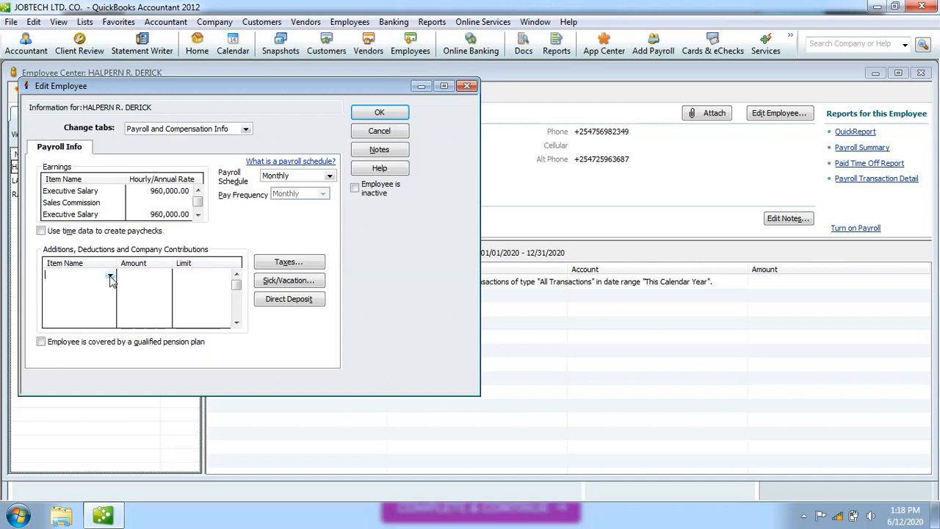
left_click(110, 277)
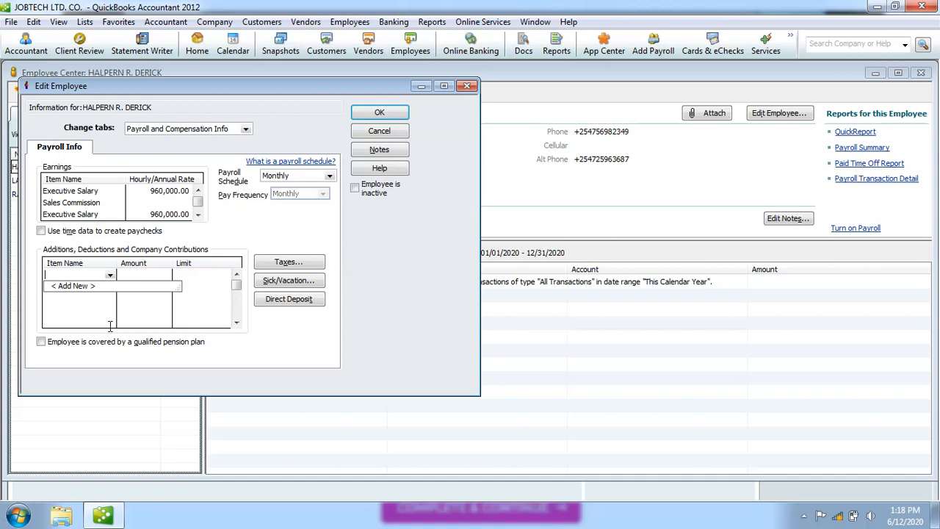
left_click(78, 287)
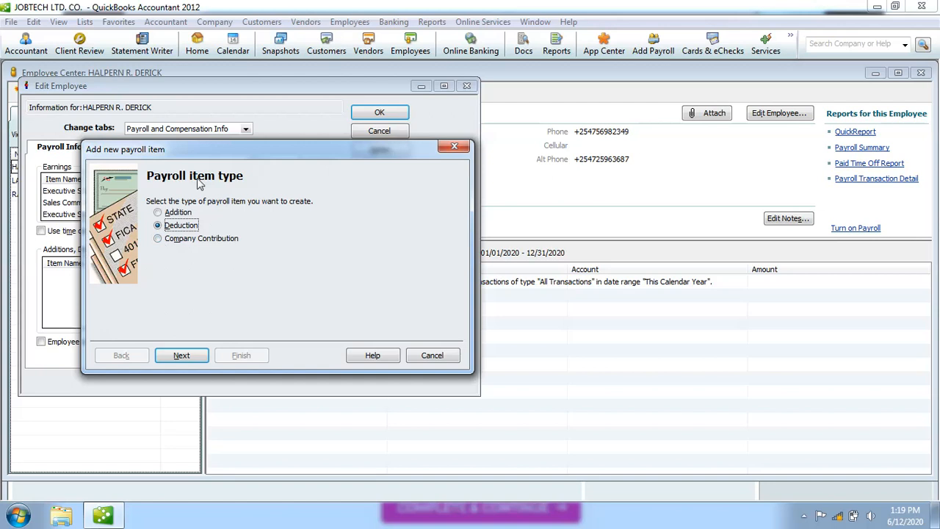
Set the new payroll item type to Deduction and continue to the naming page.
left_click(158, 213)
left_click(158, 225)
left_click(158, 239)
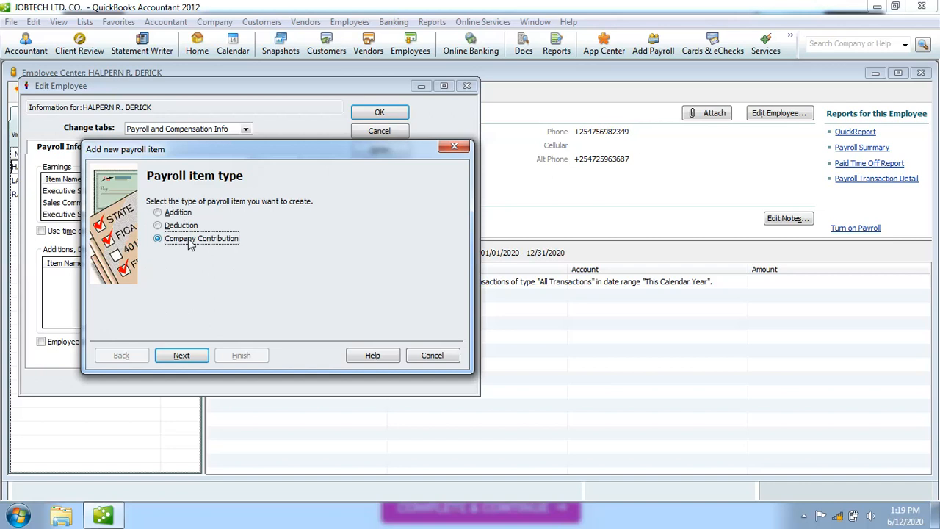
left_click(158, 226)
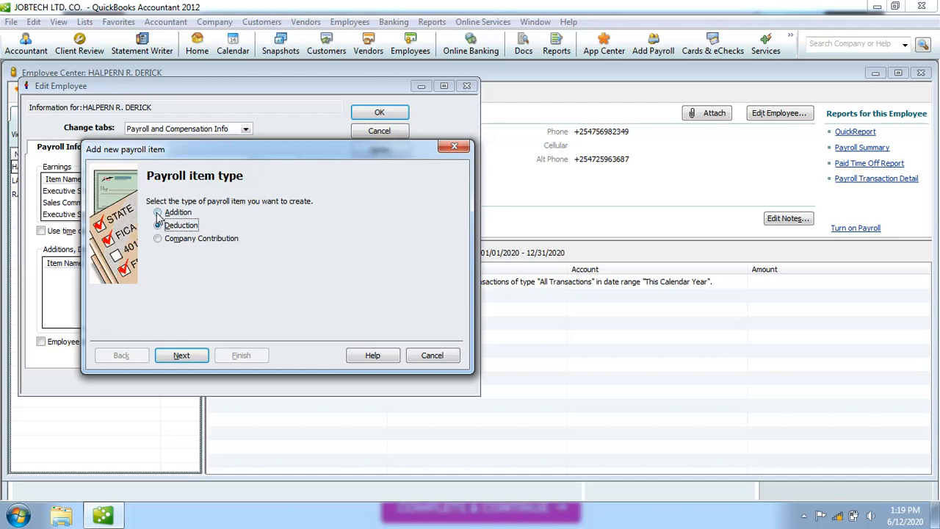
left_click(157, 213)
left_click(158, 226)
left_click(185, 354)
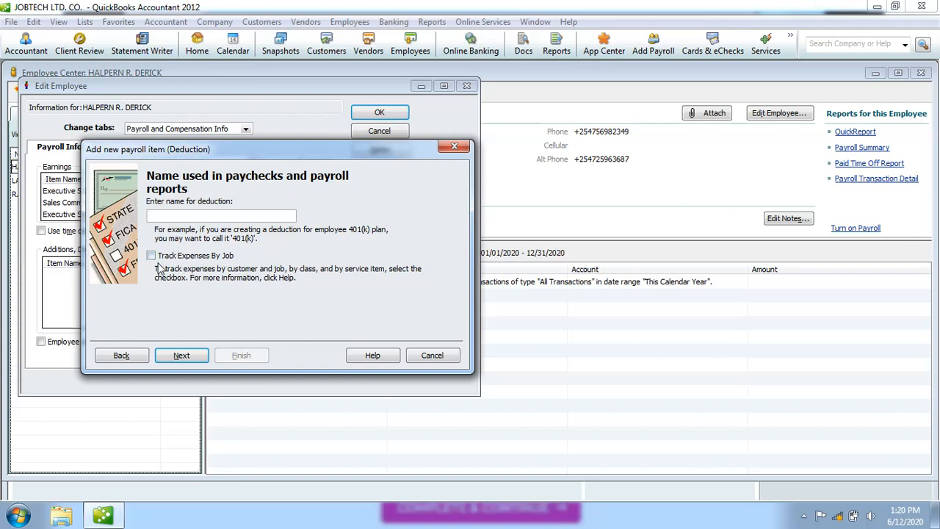
Name the deduction NHIF, leaving Track Expenses By Job off.
left_click(151, 257)
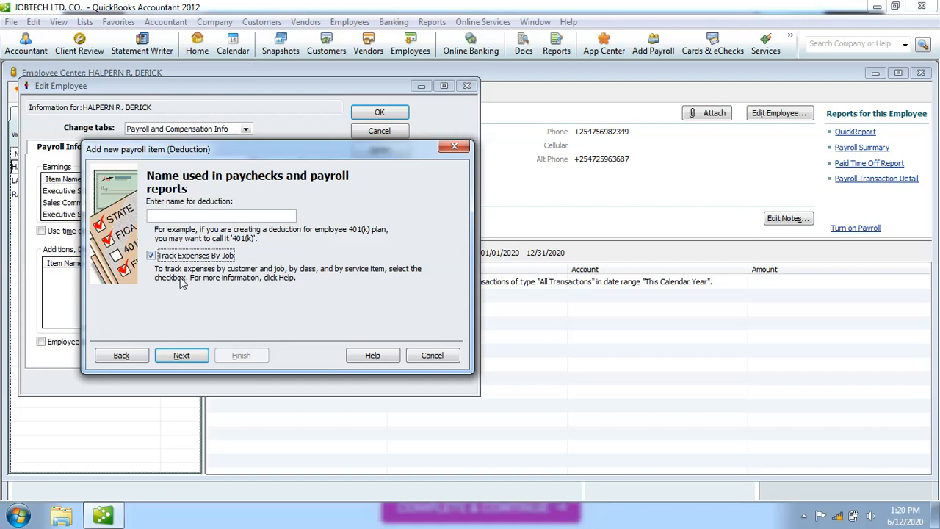
left_click(152, 255)
left_click(152, 215)
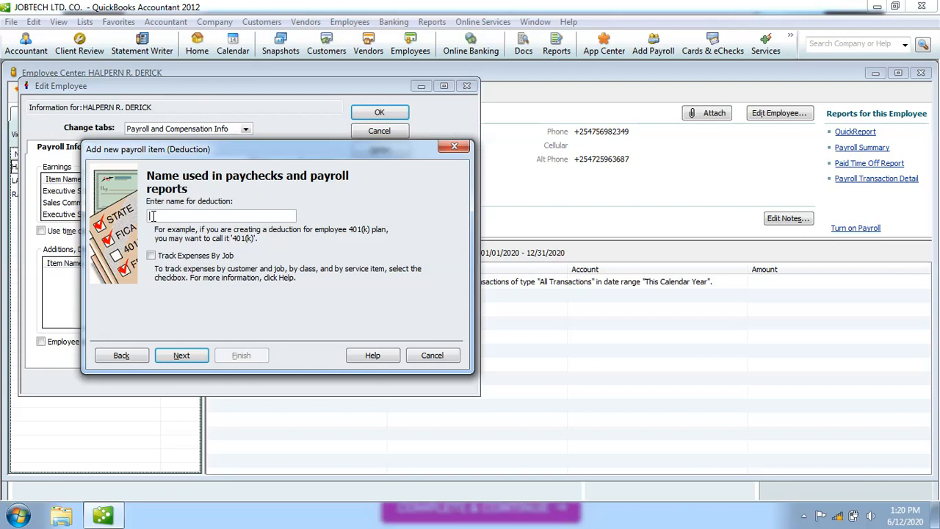
type("NHI")
type("F")
Continue to the Agency for employee-paid liability page.
left_click(191, 360)
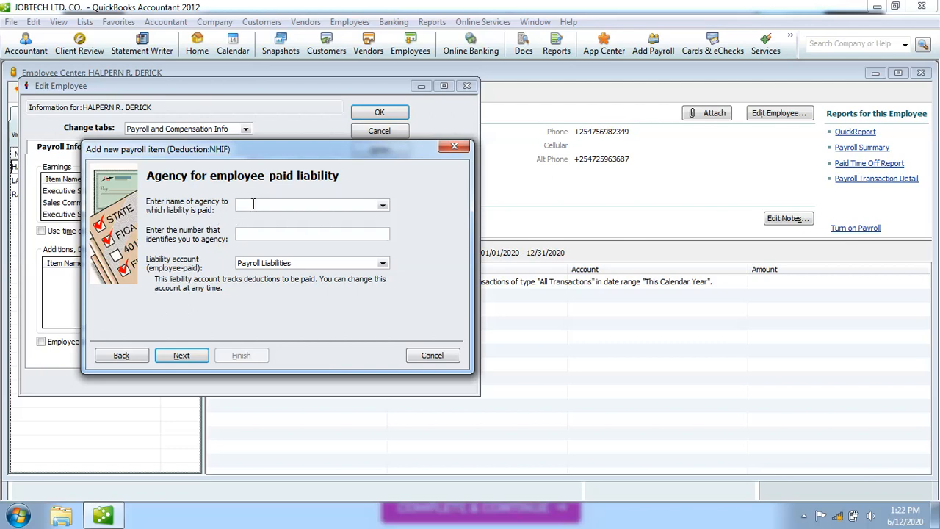
Choose < Add New > from the agency name list to create a vendor.
left_click(382, 206)
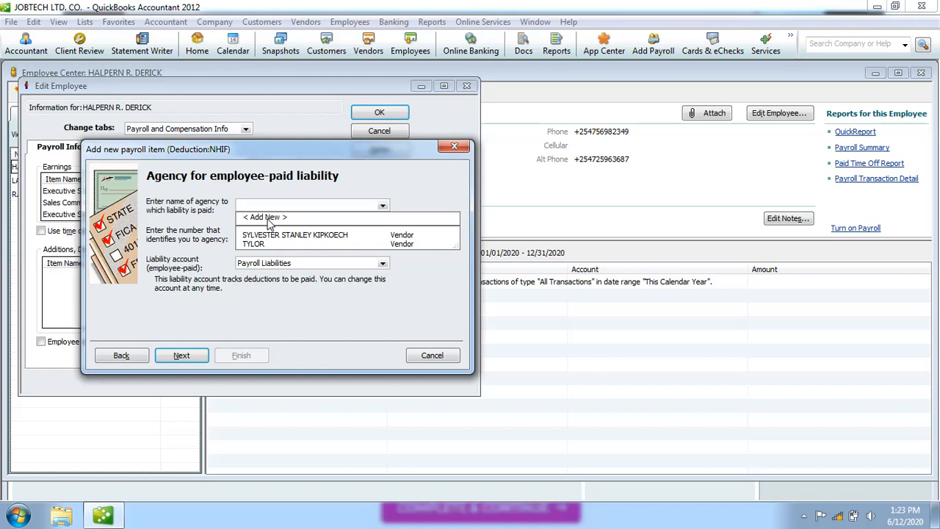
left_click(266, 218)
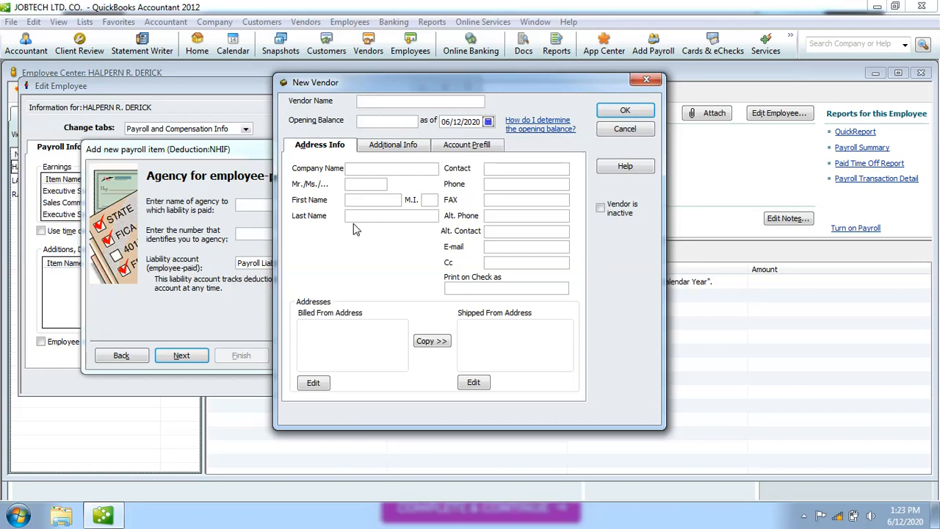
Enter the contact's full name as vendor name and NATIONAL HEALTH INSURANCE FUND as company name.
type("MI")
key("BackSpace")
key("BackSpace")
type("NATIONAL")
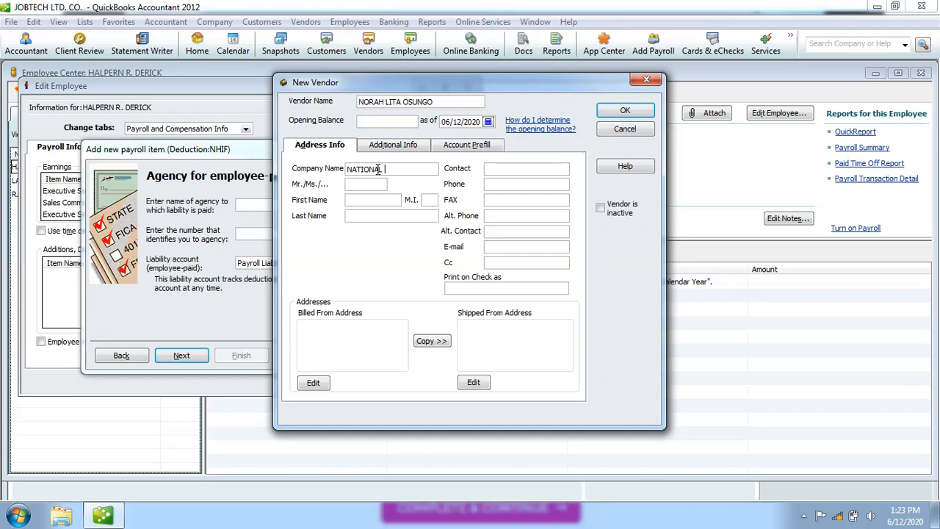
type(" HEALTH INSURA")
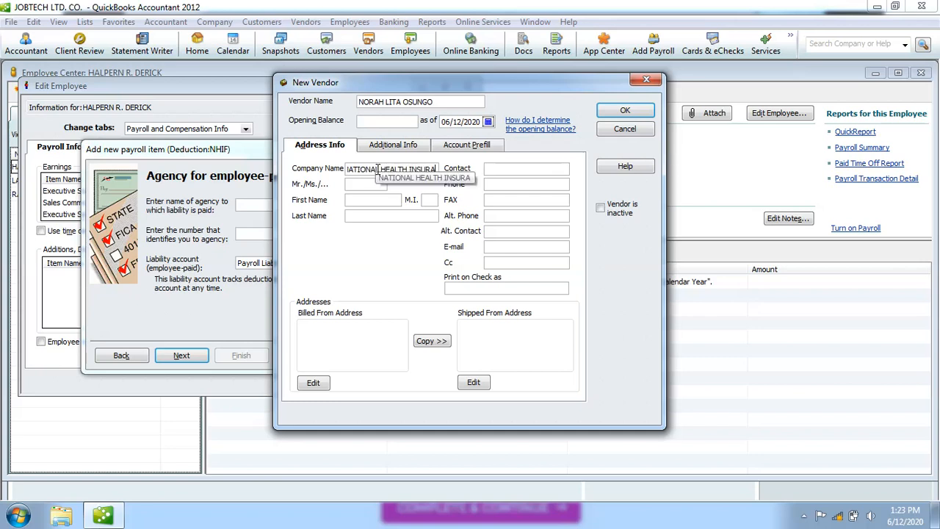
type("NCE")
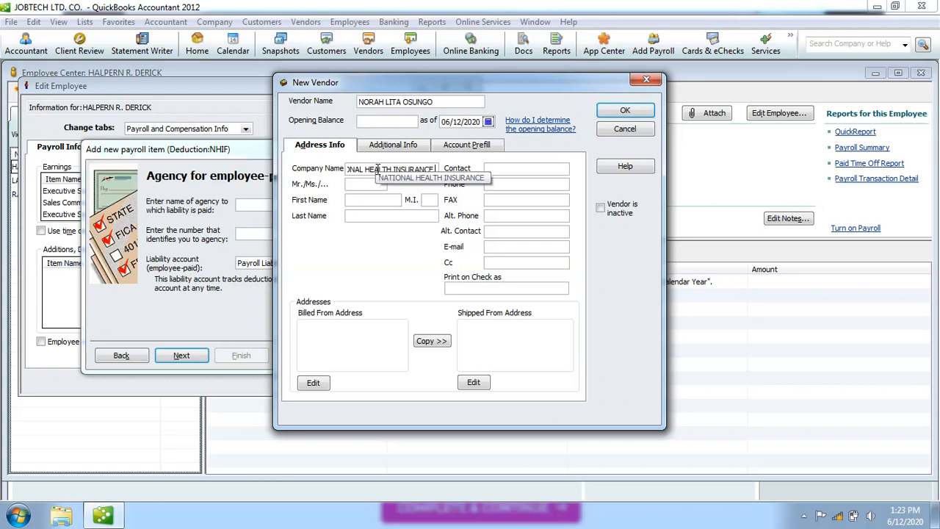
type(" FUND")
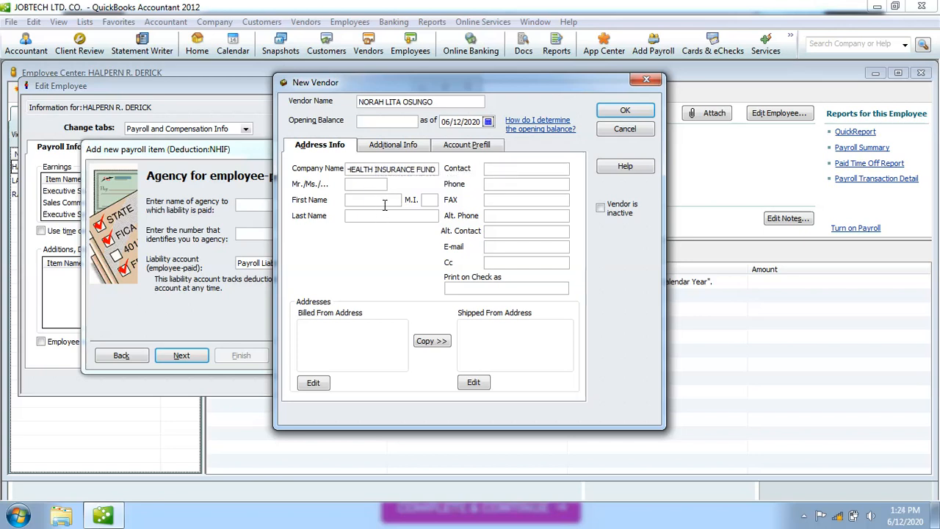
Fill in the contact's title, first name, middle initial and last name.
left_click(364, 185)
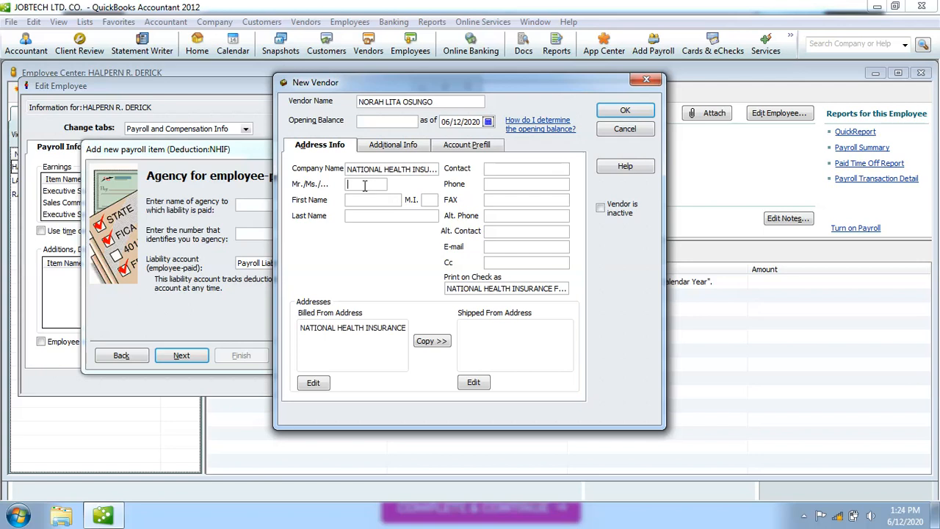
type("MR")
type("S")
type(".")
left_click(431, 200)
type("L.")
left_click(390, 215)
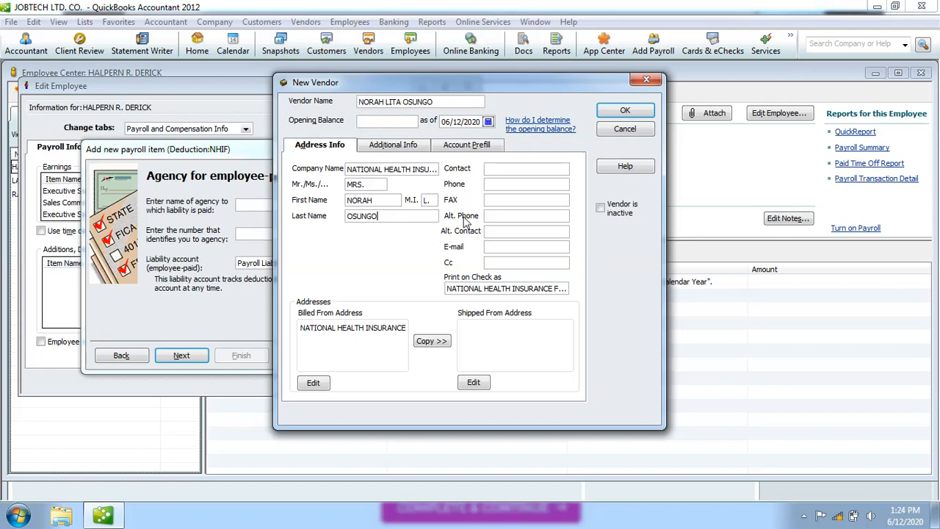
Enter the agency's phone number and e-mail address.
left_click(500, 173)
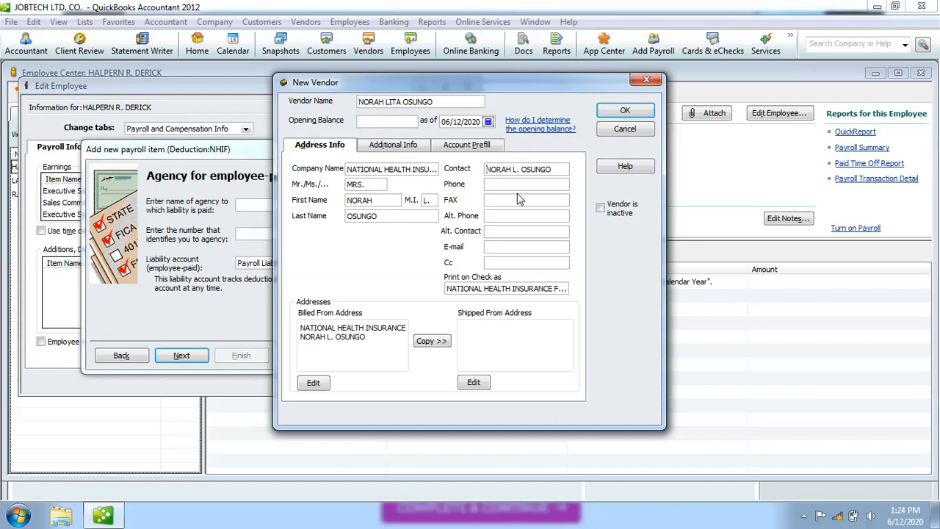
left_click(507, 187)
type("norah")
key("BackSpace")
key("BackSpace")
key("BackSpace")
key("BackSpace")
key("BackSpace")
left_click(372, 338)
Set the billing address to the agency's P.O. box, Nairobi, Kenya, and save the vendor.
left_click(314, 384)
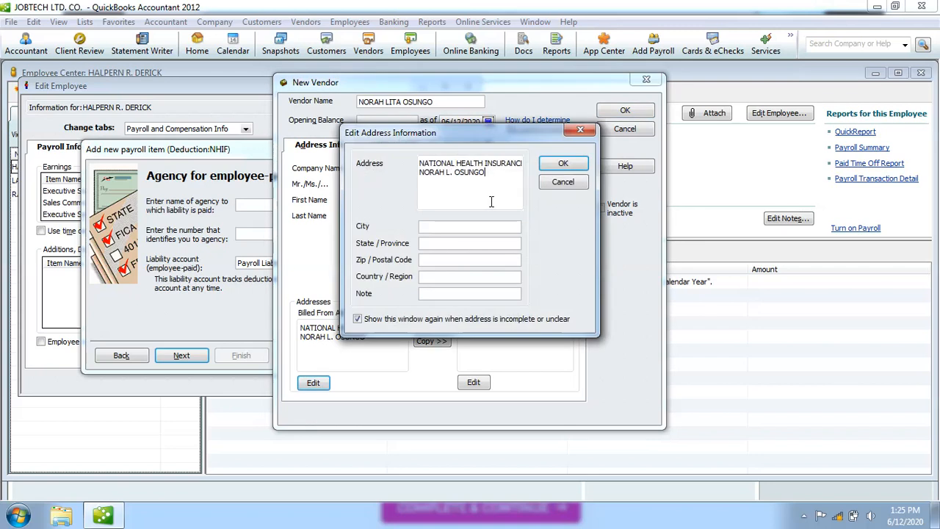
key("BackSpace")
key("BackSpace")
key("BackSpace")
key("BackSpace")
key("BackSpace")
key("BackSpace")
key("BackSpace")
key("BackSpace")
key("BackSpace")
key("BackSpace")
key("BackSpace")
key("BackSpace")
key("BackSpace")
key("BackSpace")
key("BackSpace")
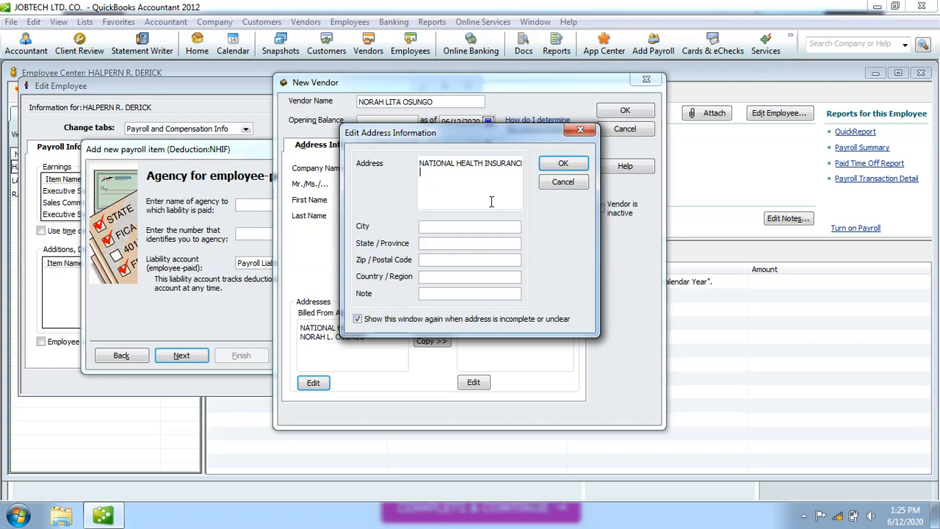
type("P.O. BOX 2348")
left_click(454, 227)
type("NAIROBI")
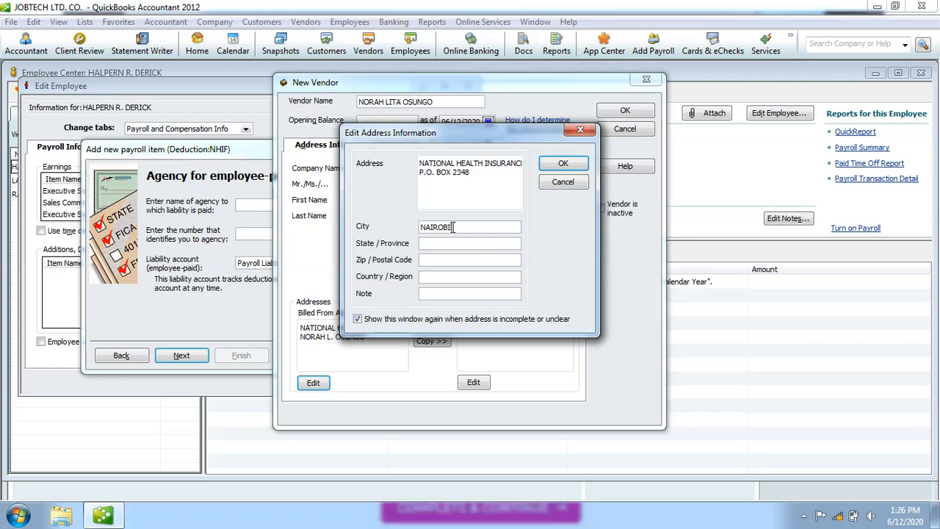
left_click(442, 279)
type("KENYA")
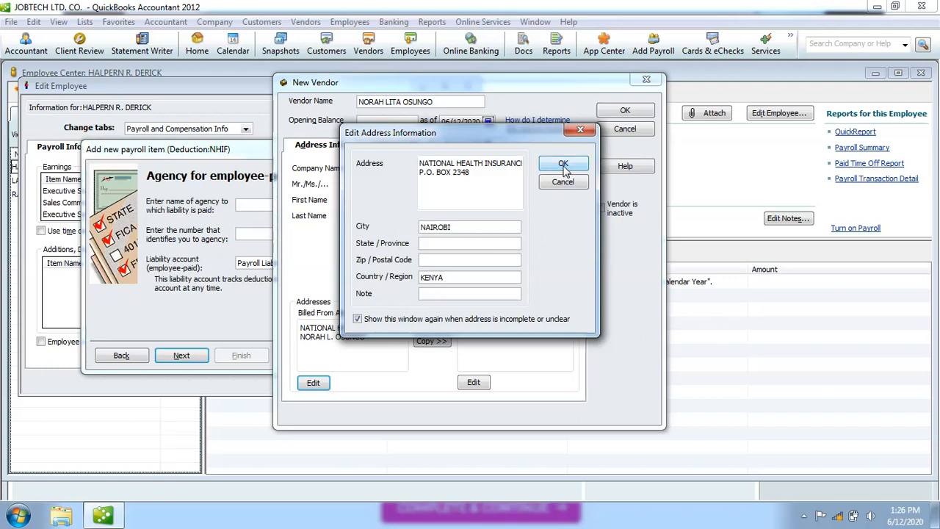
left_click(564, 164)
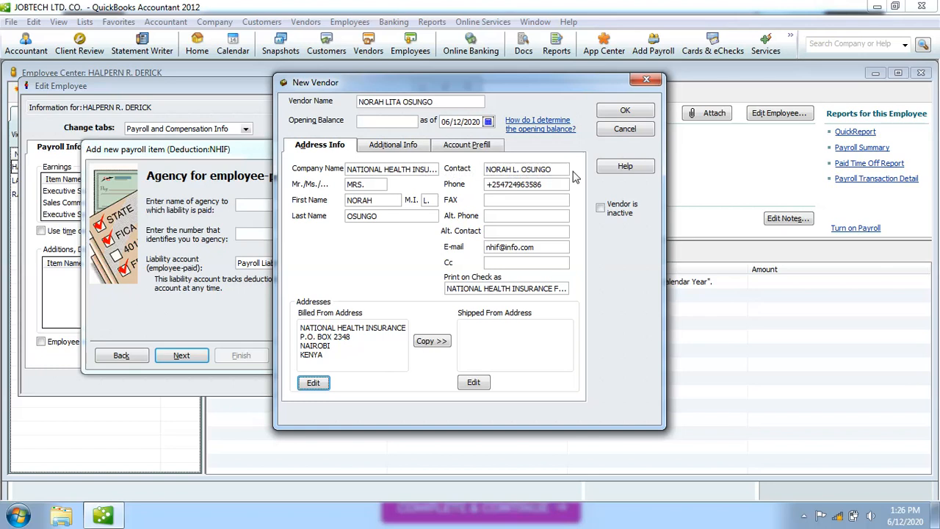
left_click(622, 115)
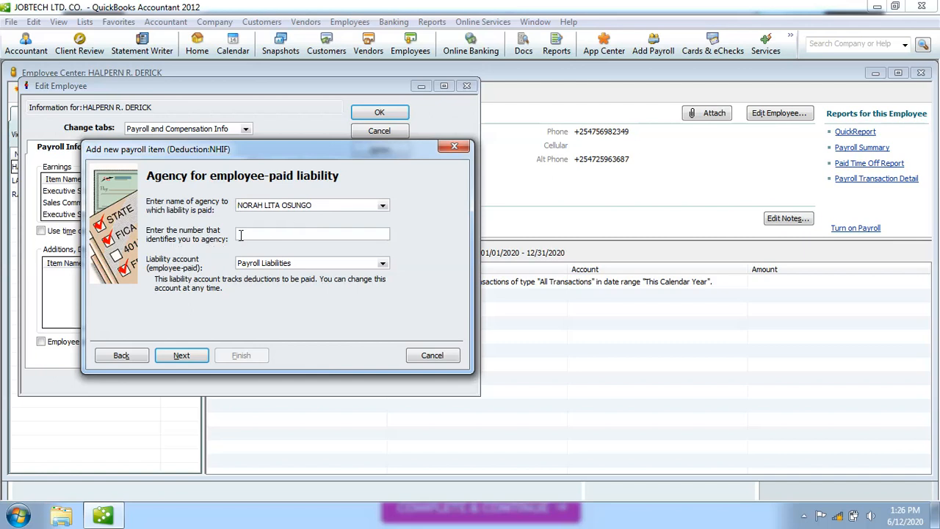
left_click(242, 234)
left_click(301, 266)
left_click(383, 263)
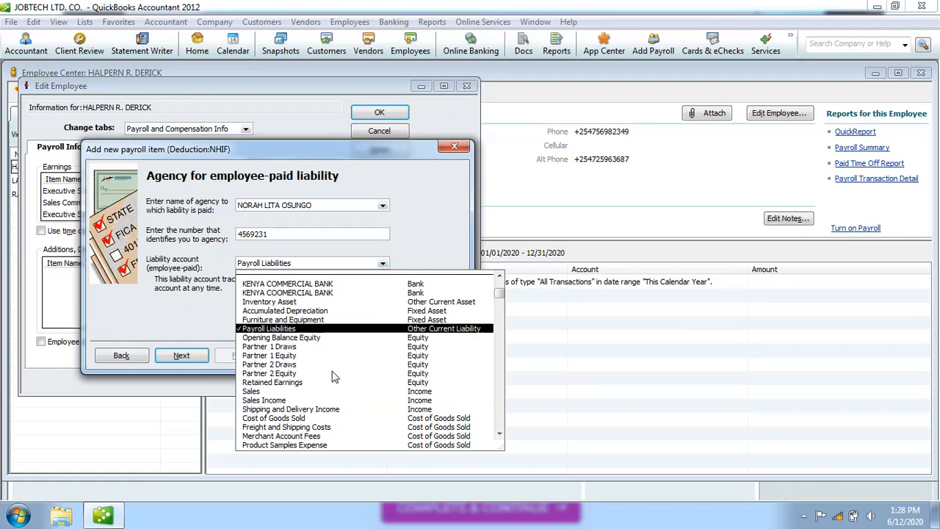
left_click(337, 331)
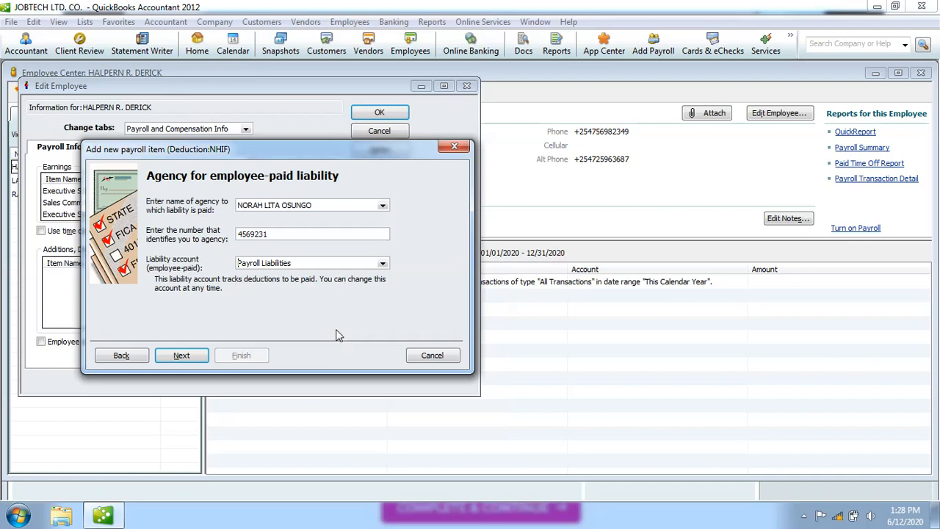
Advance to the NHIF tax tracking type step and leave the type set to None.
left_click(187, 357)
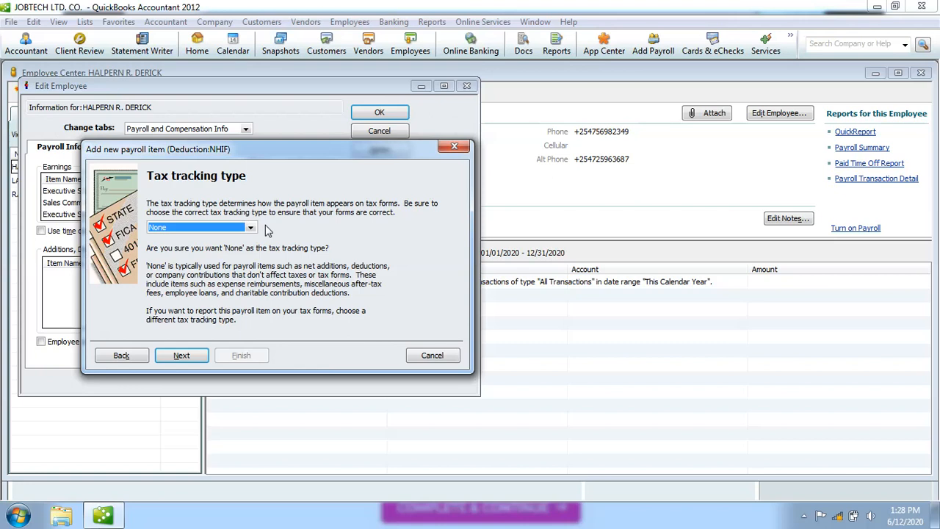
left_click(251, 229)
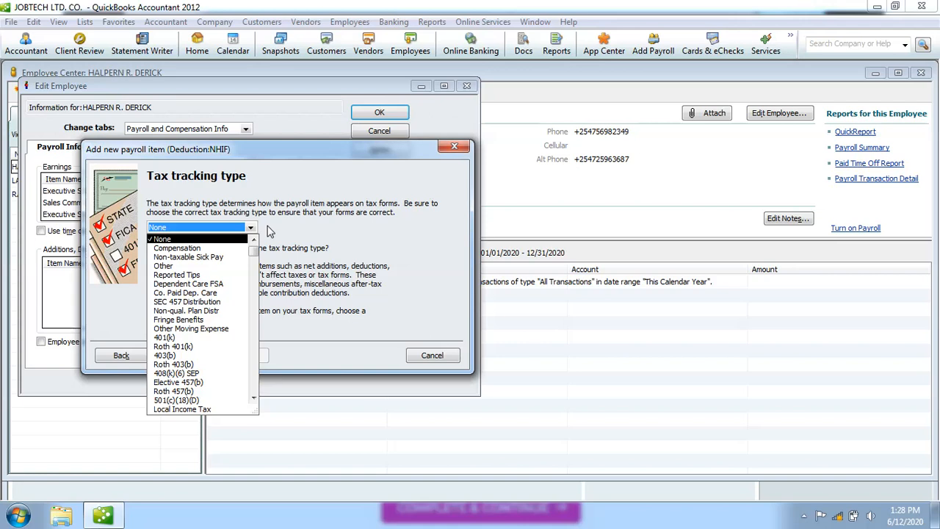
left_click(303, 231)
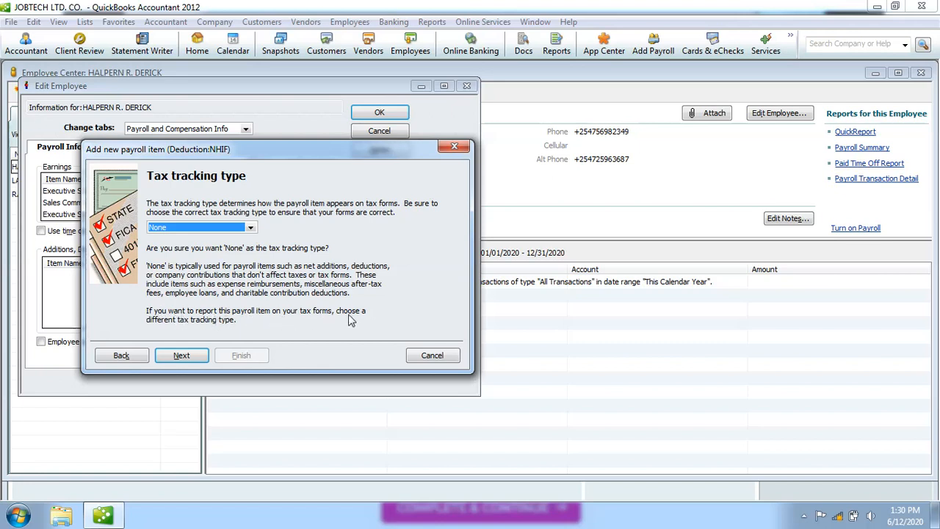
left_click(251, 228)
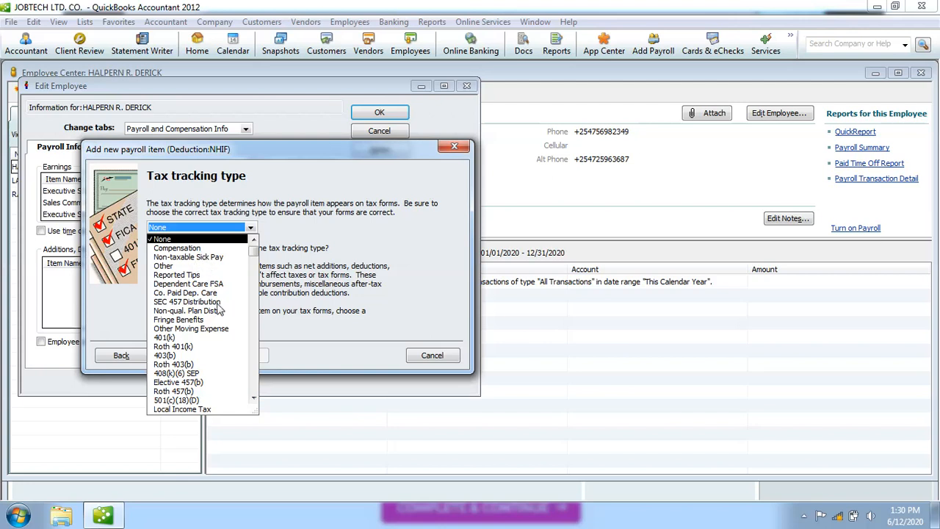
left_click(254, 399)
left_click(254, 399)
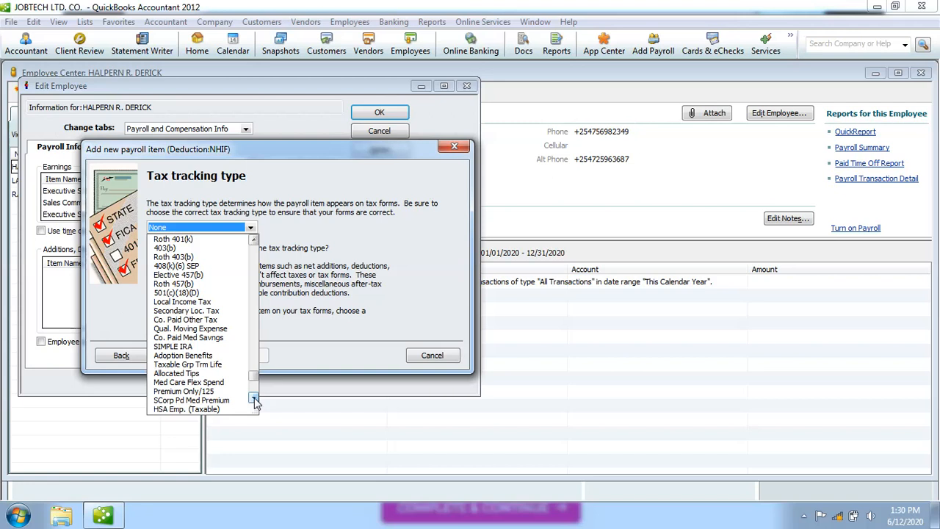
left_click(255, 399)
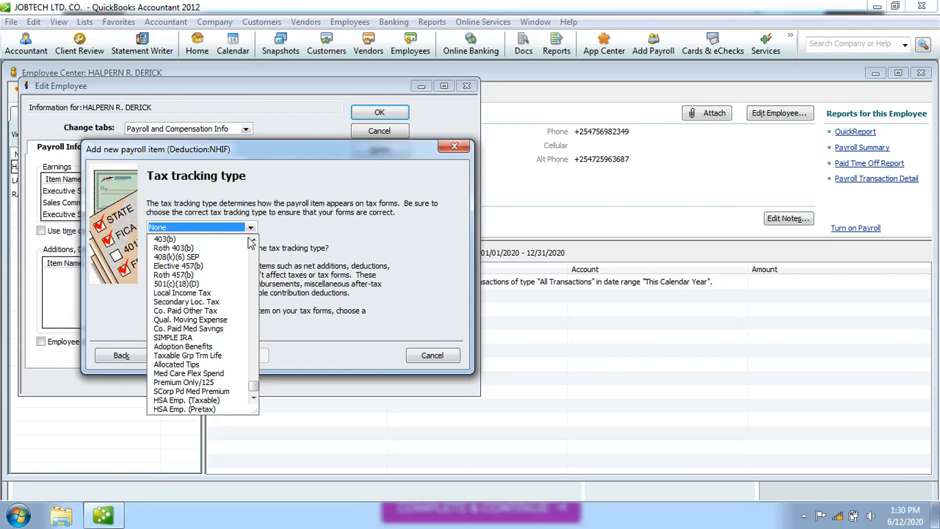
left_click(253, 241)
left_click(254, 241)
left_click(254, 241)
left_click(253, 241)
left_click(253, 241)
left_click(253, 241)
left_click(253, 241)
left_click(253, 241)
left_click(254, 241)
left_click(253, 241)
left_click(254, 241)
left_click(254, 241)
left_click(254, 241)
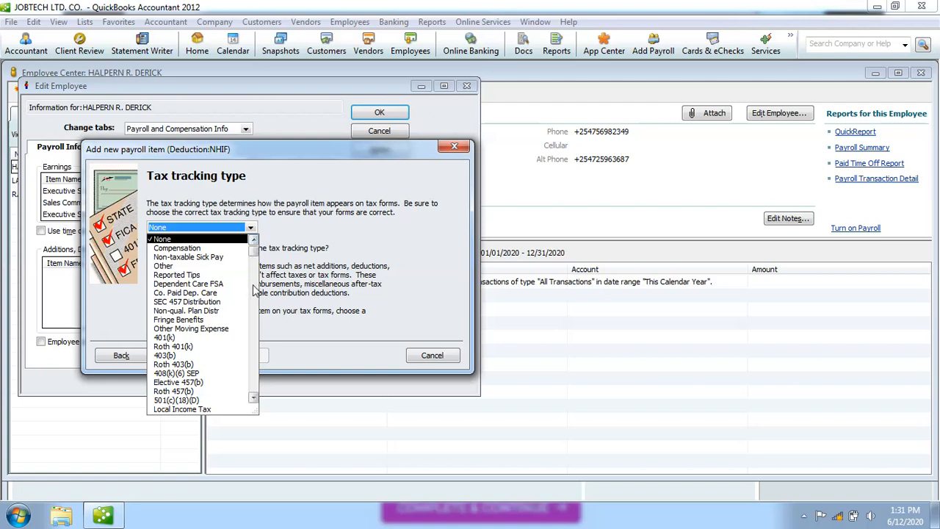
left_click(297, 232)
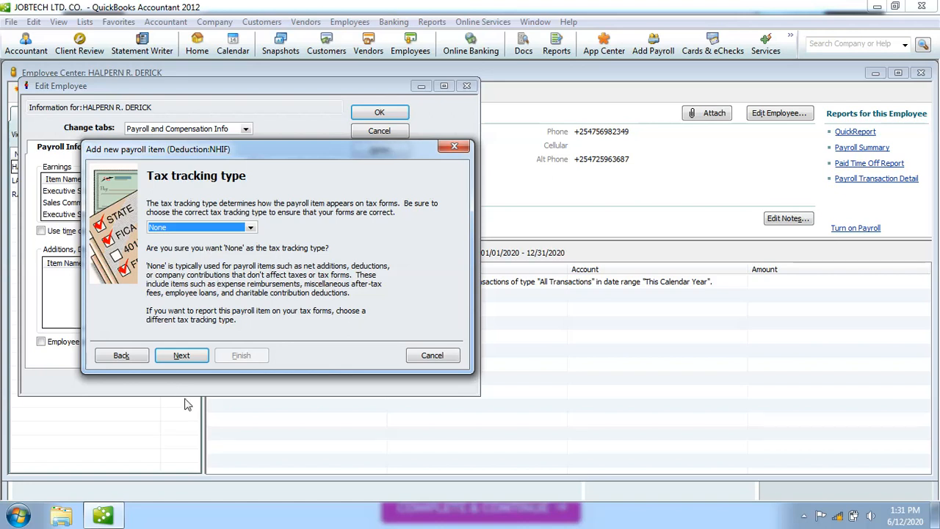
left_click(182, 356)
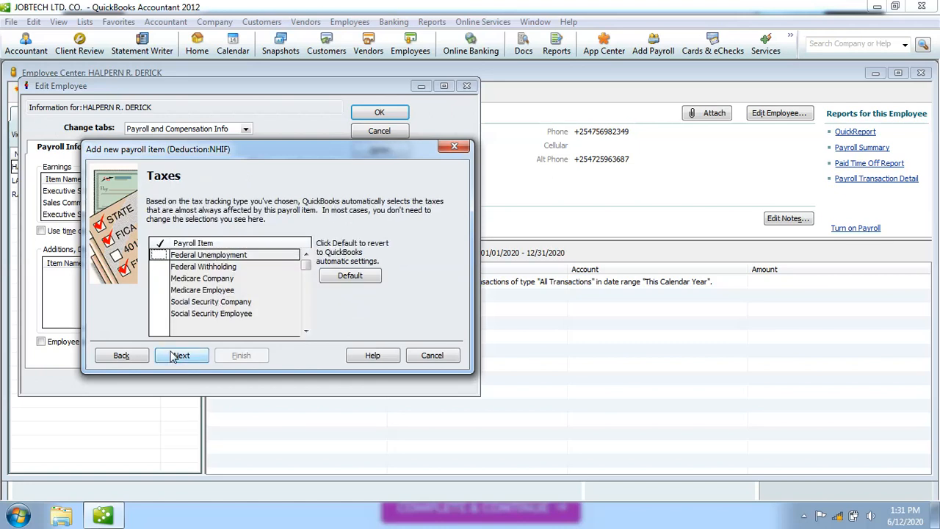
left_click(137, 357)
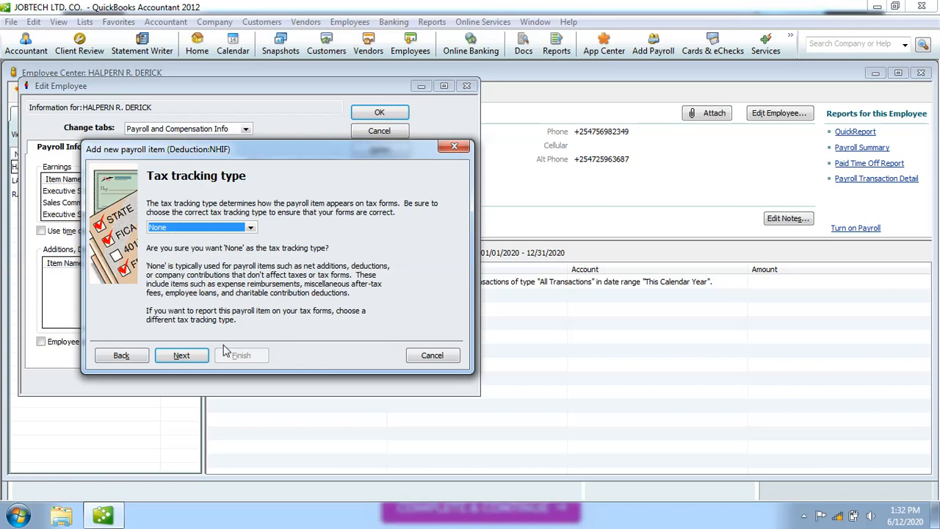
On the Taxes step, tick Medicare Employee alongside Medicare Company for the NHIF deduction.
left_click(192, 358)
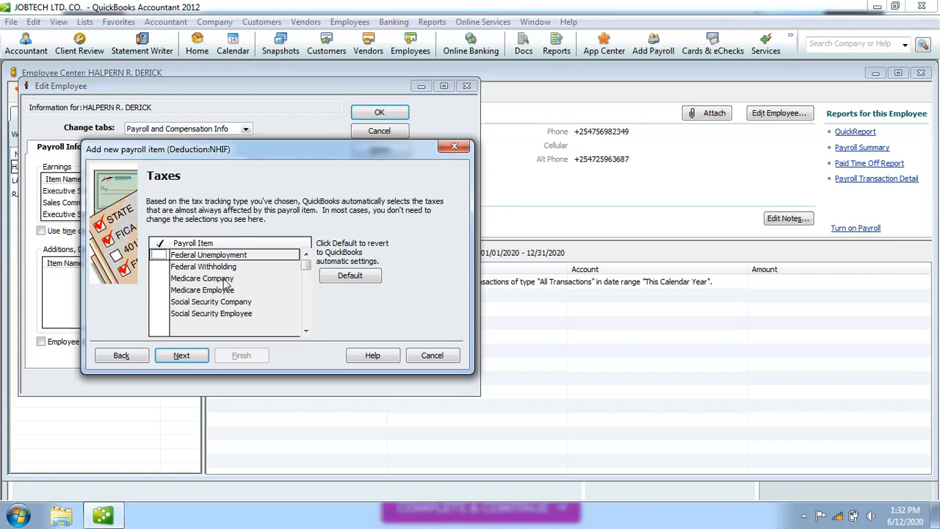
left_click(226, 289)
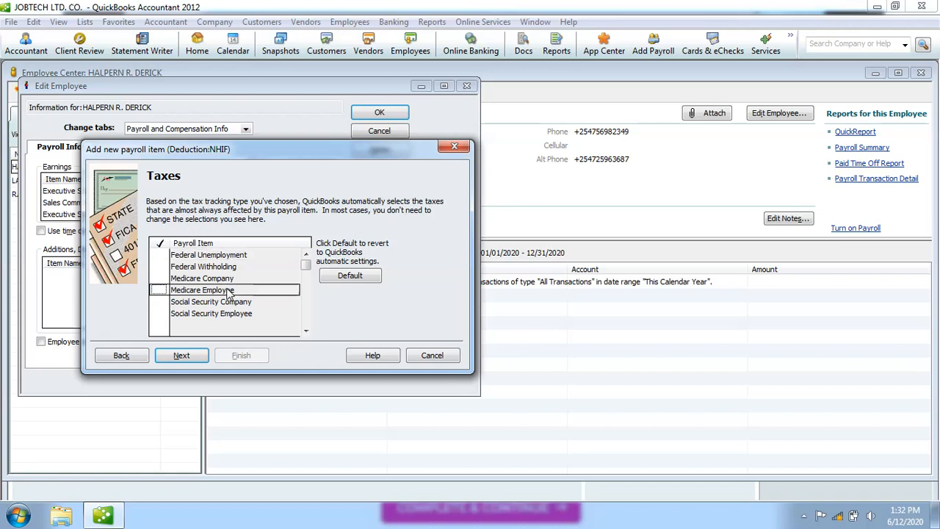
left_click(159, 289)
Move to the calculation basis step and choose calculating NHIF from an entered quantity.
left_click(180, 357)
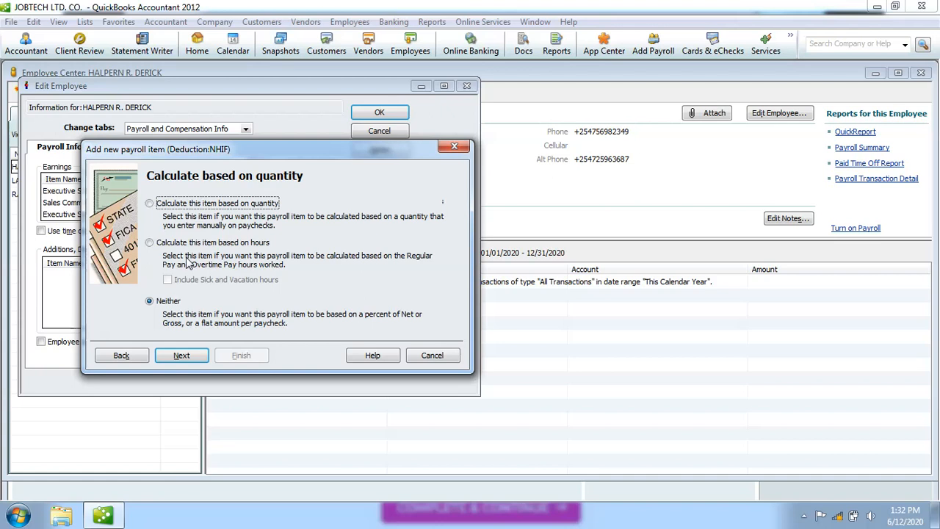
left_click(153, 205)
Switch the NHIF calculation basis to Regular and Overtime hours worked.
left_click(150, 245)
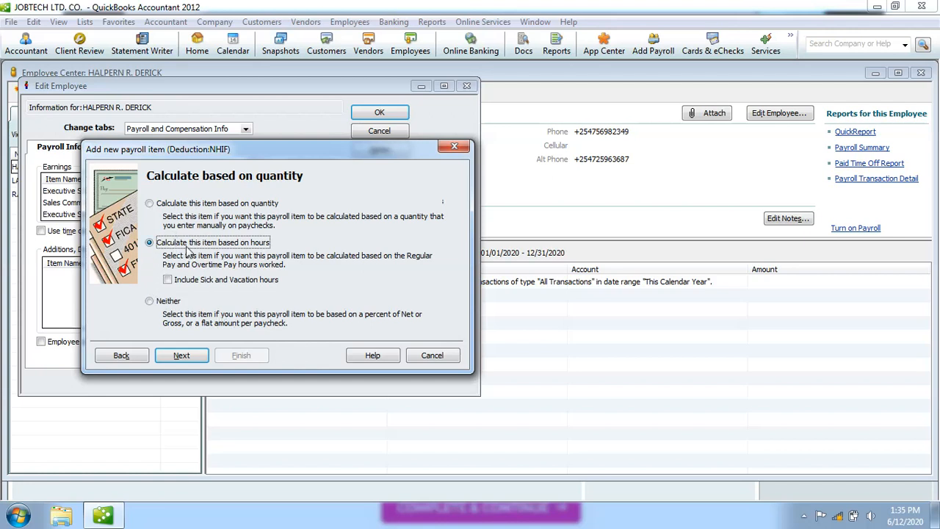
Settle the NHIF calculation basis on Neither quantity nor hours and continue to rate and limit.
left_click(149, 204)
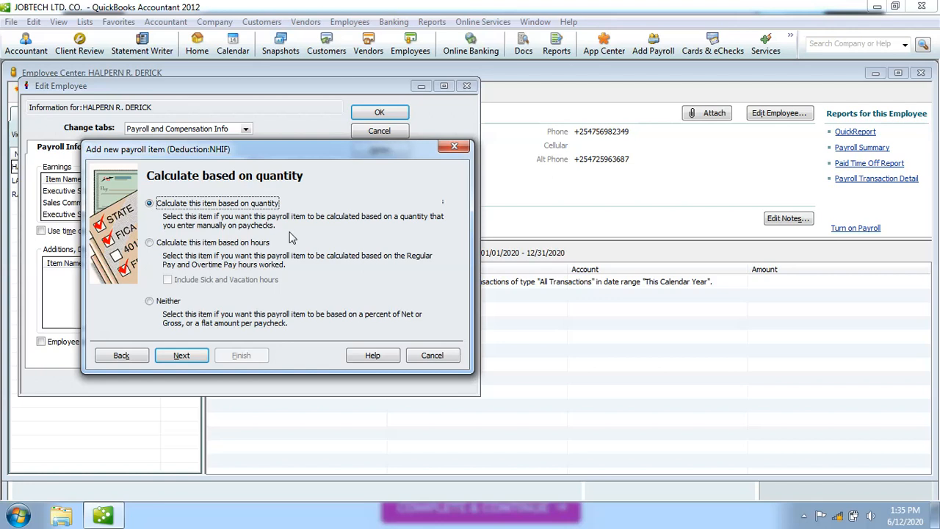
left_click(149, 303)
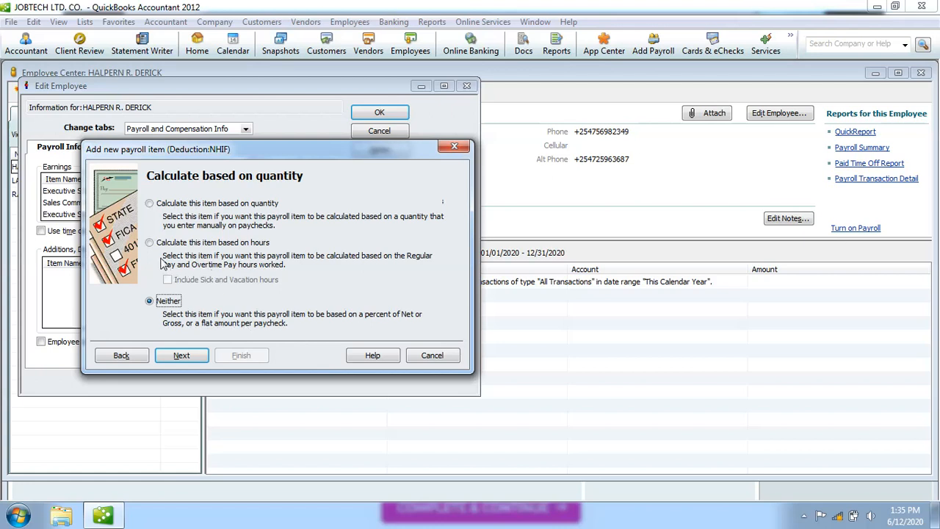
left_click(152, 246)
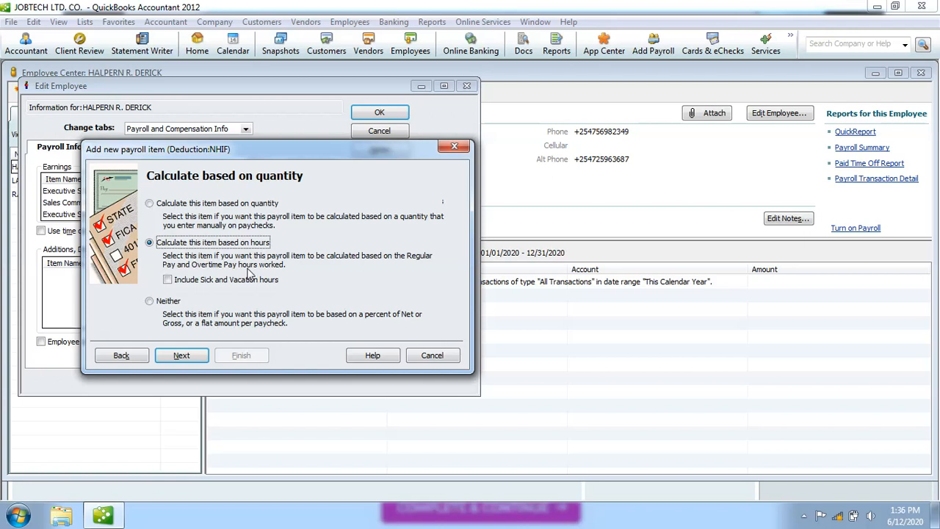
left_click(150, 204)
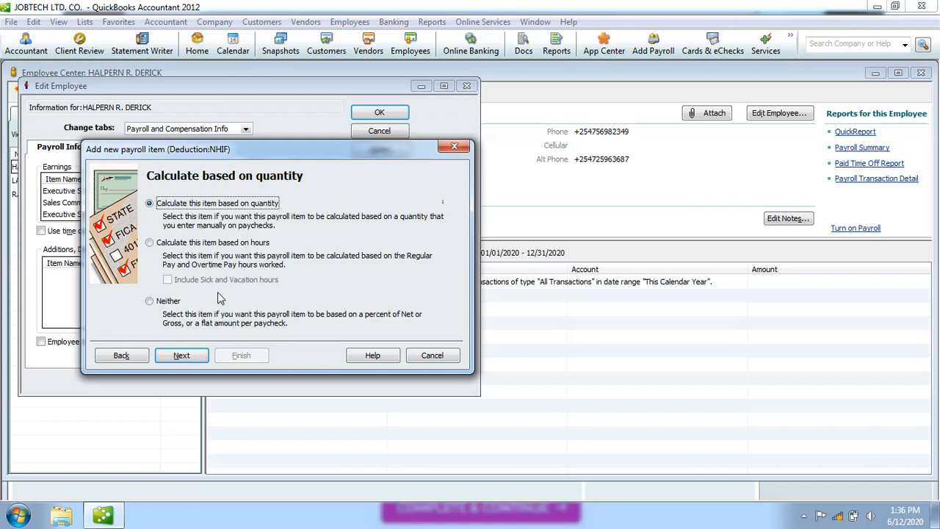
left_click(150, 302)
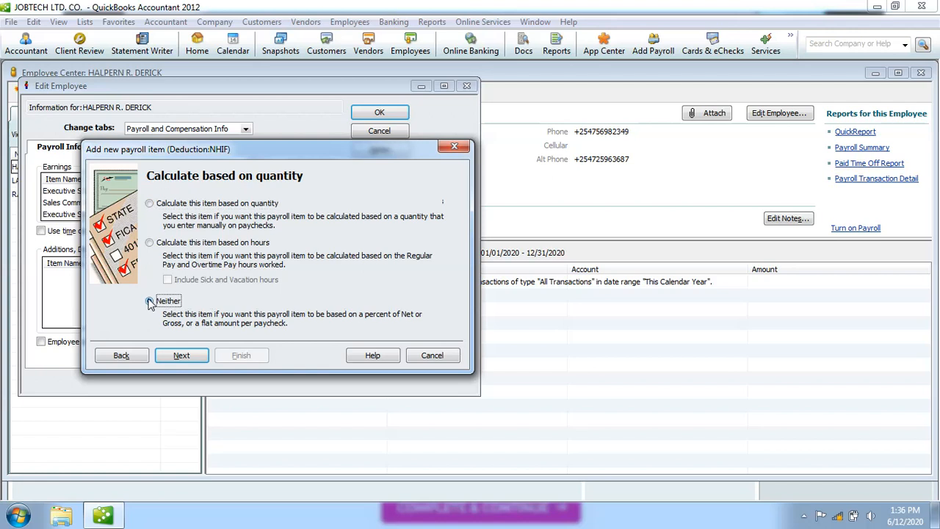
left_click(182, 359)
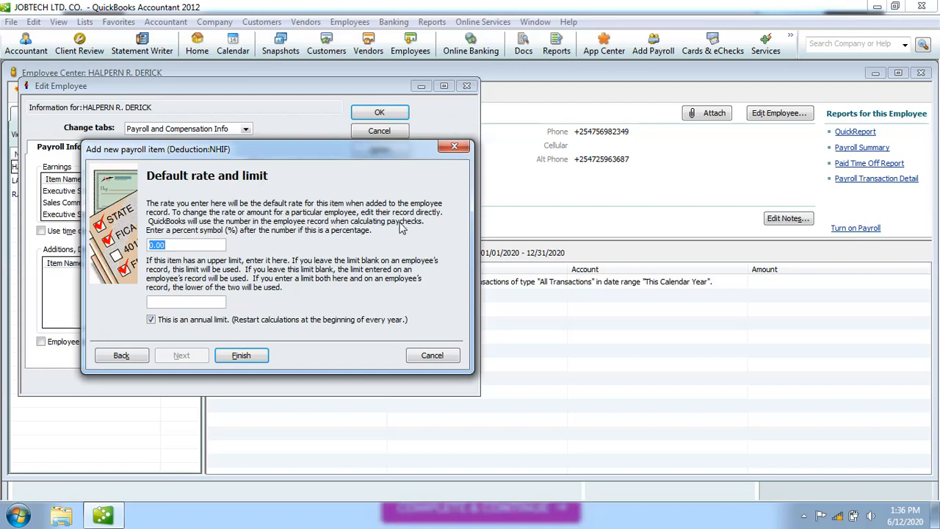
Start replacing the NHIF default rate of 0.00 in the rate field.
left_click(177, 245)
Complete the NHIF default rate as 250.00, finish the item, and acknowledge the Schedule Payments notice.
type("0")
left_click(196, 301)
left_click(256, 360)
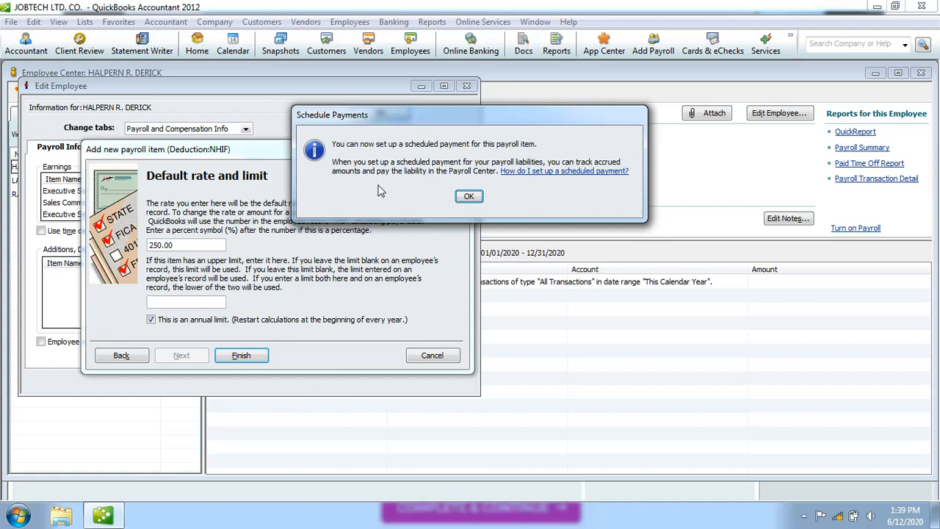
left_click(473, 200)
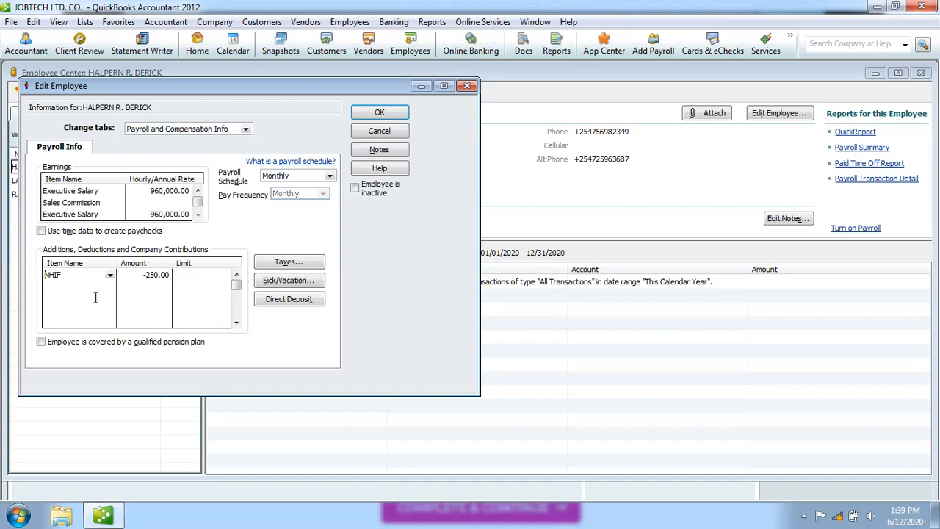
Add a second payroll item row for the employee and list the available items.
left_click(88, 286)
left_click(110, 288)
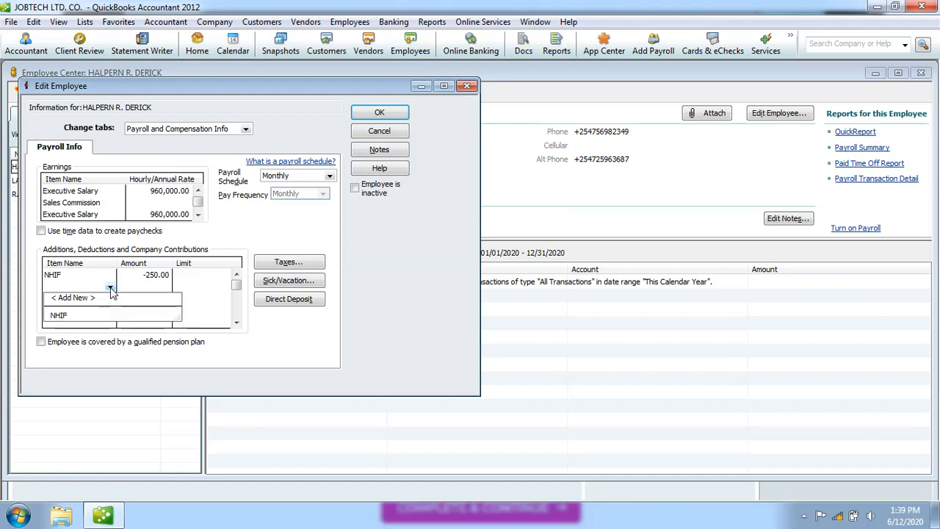
Choose < Add New > and make the new payroll item a Company Contribution.
left_click(73, 298)
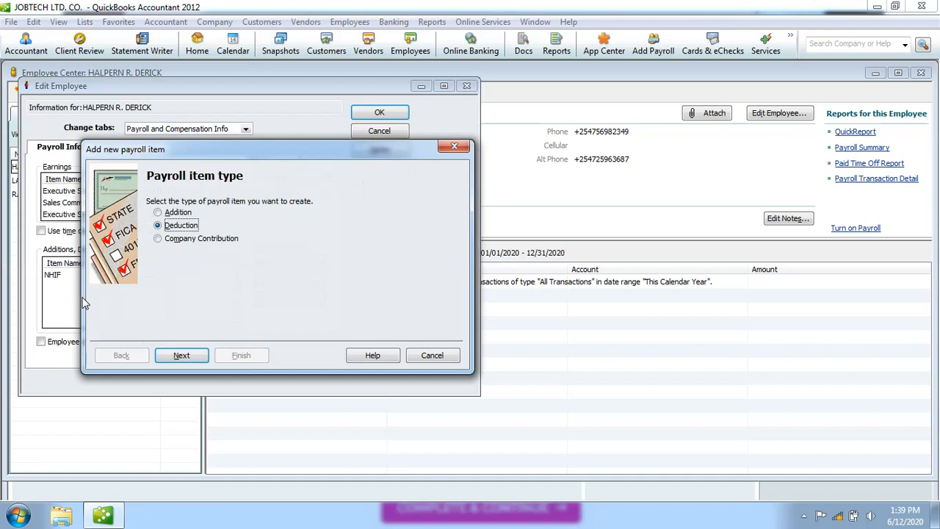
left_click(158, 212)
left_click(159, 239)
left_click(182, 356)
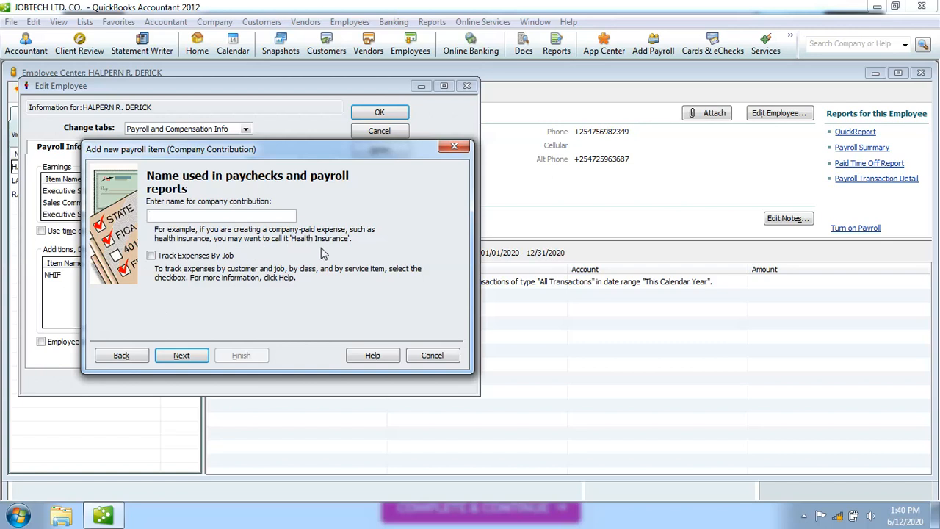
Enter 'NHIF CONTRIBUTIONS' as the company contribution name and continue to the agency details.
type("NH")
type("IF")
type("I")
type("F CONTRI")
type("BUTIONS")
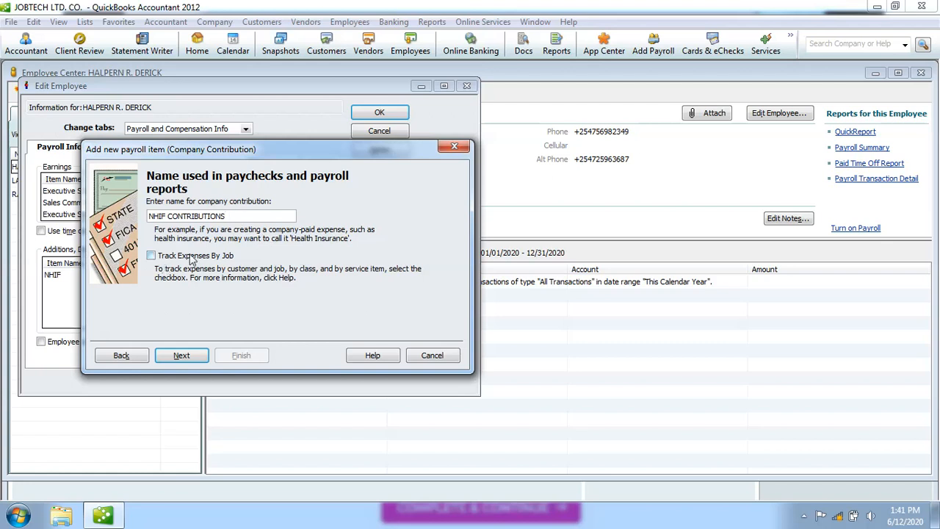
left_click(182, 356)
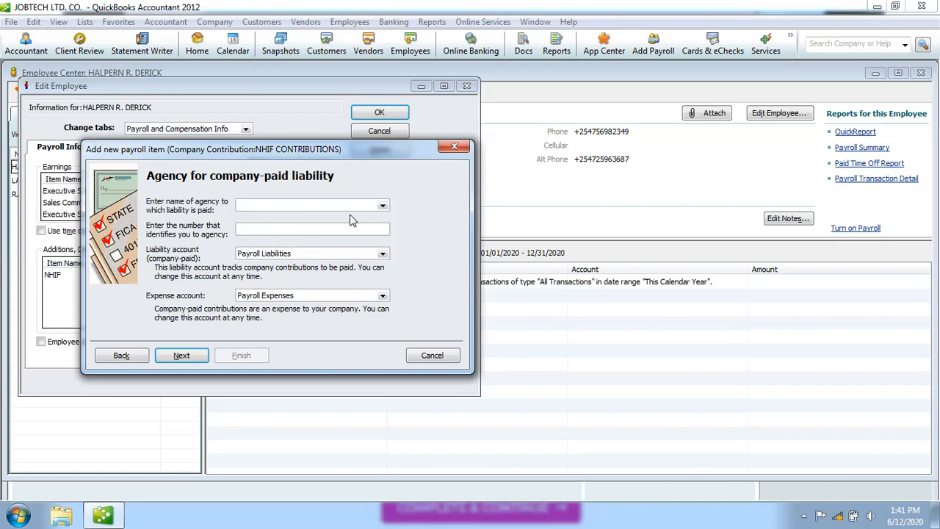
Choose the existing vendor as the paying agency and enter the company's agency identification number.
left_click(383, 206)
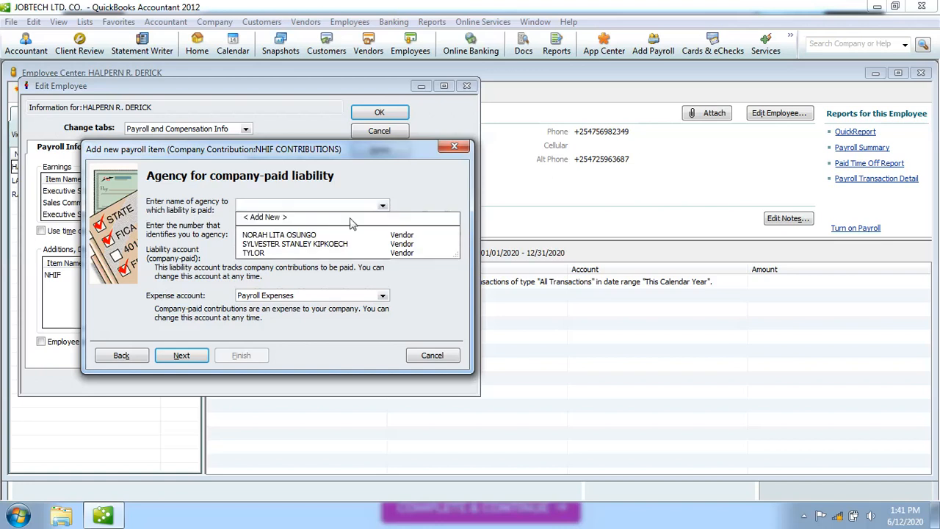
left_click(309, 233)
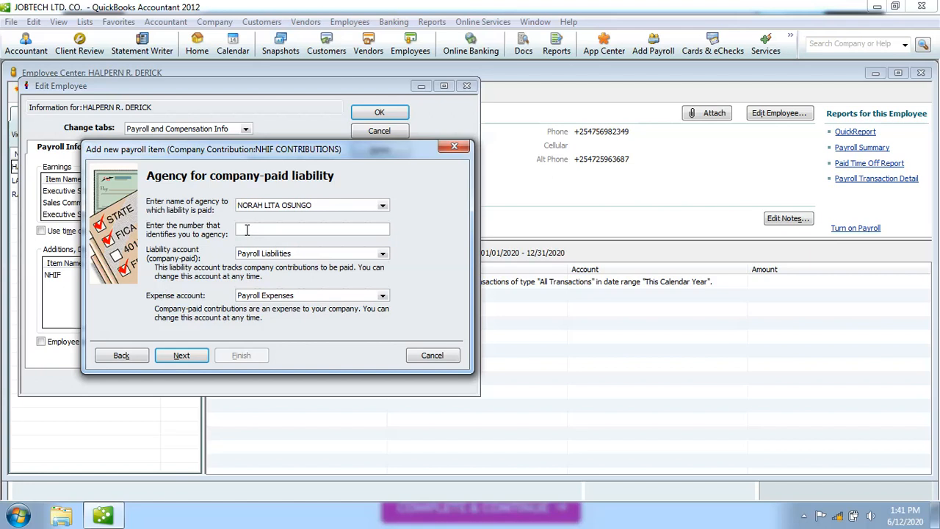
left_click(247, 230)
Pass the agency step and leave the tax tracking type as None to reach the Taxes page.
left_click(191, 357)
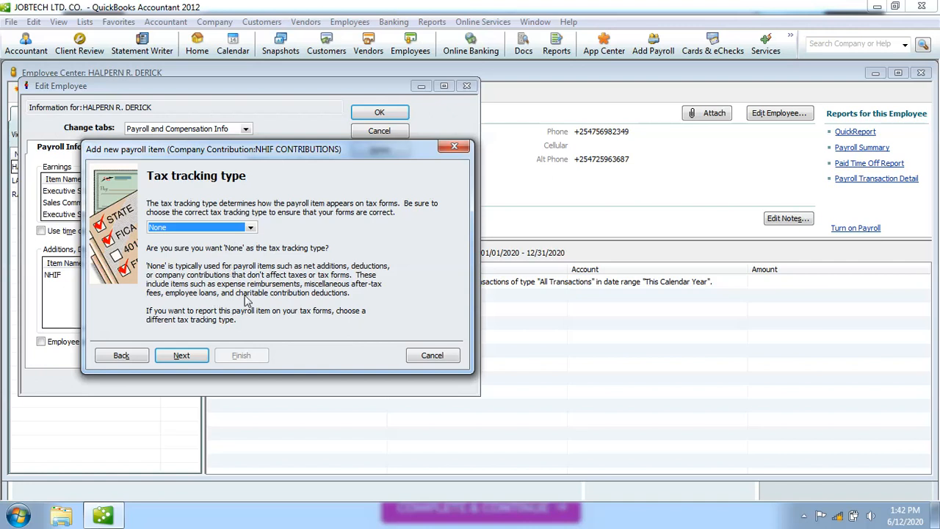
left_click(184, 357)
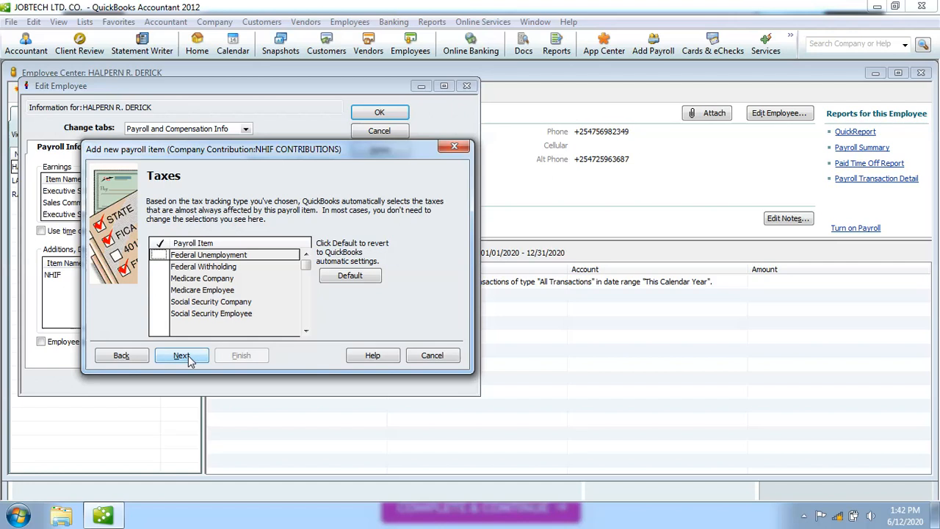
Mark Medicare Company and Medicare Employee as taxes affected by NHIF CONTRIBUTIONS.
left_click(165, 279)
left_click(162, 290)
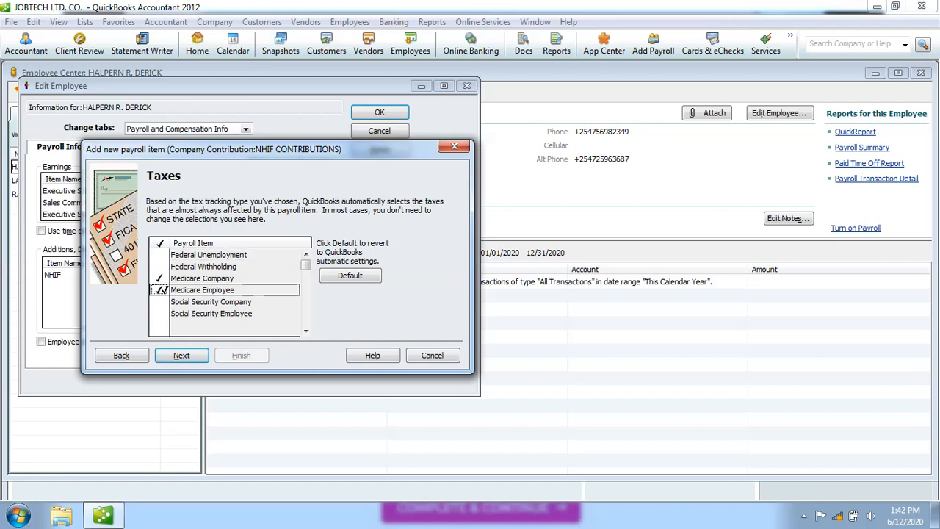
left_click(197, 359)
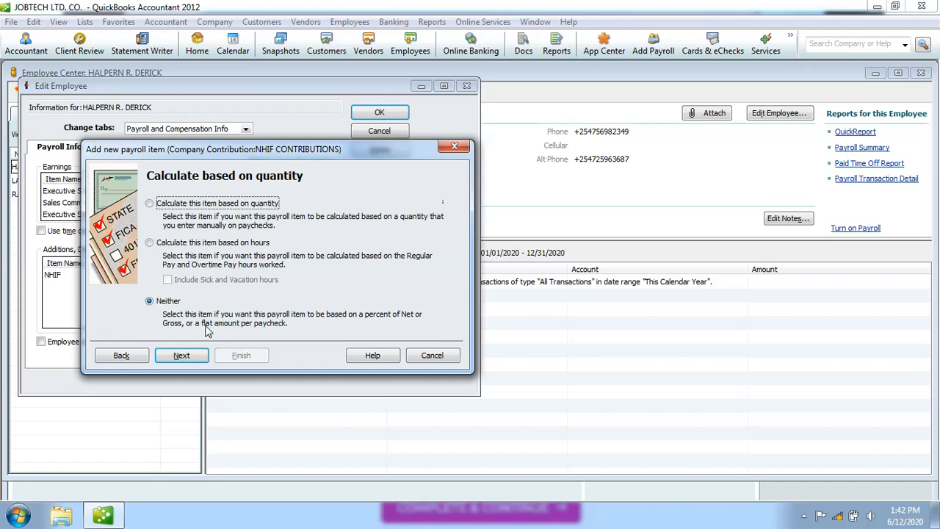
Give NHIF CONTRIBUTIONS a default rate of 250.00 and finish creating the item.
left_click(182, 355)
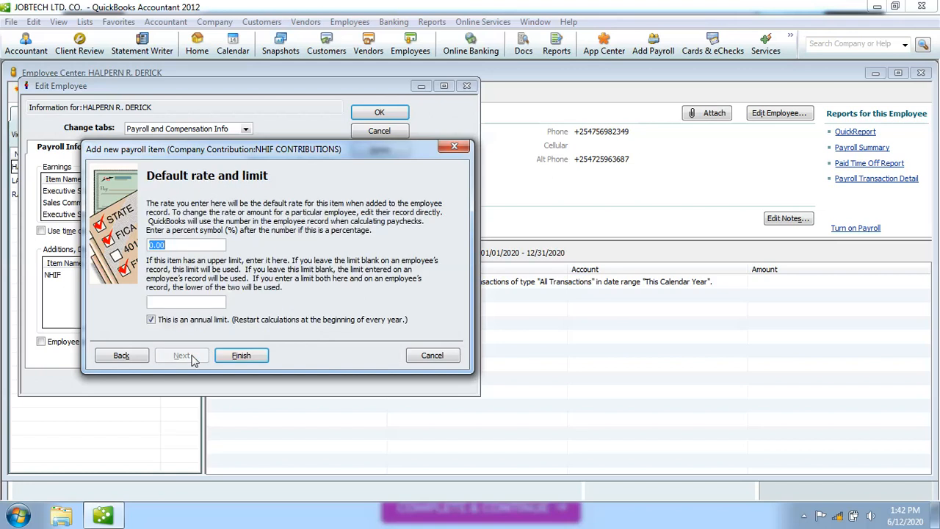
type("250")
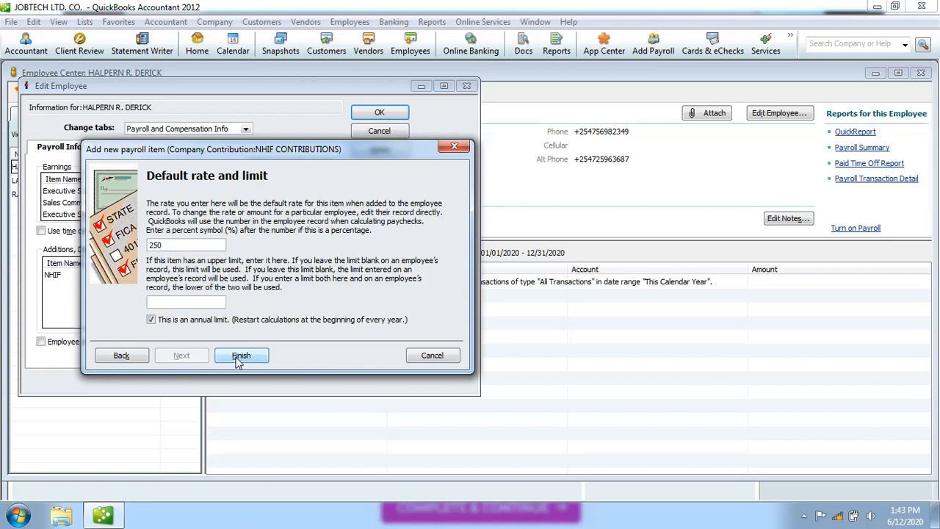
left_click(242, 355)
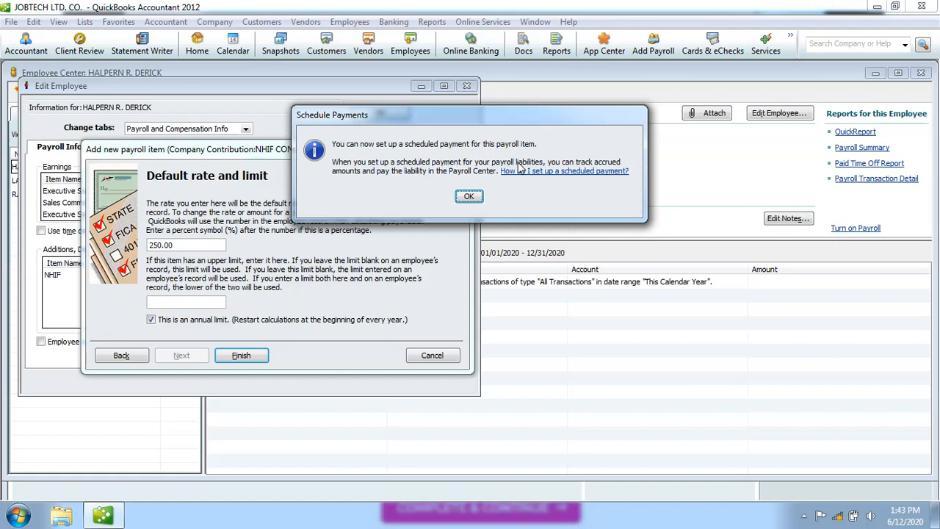
Dismiss the Schedule Payments notice and select the empty Additions row below NHIF CONTRIBUTIONS.
left_click(468, 196)
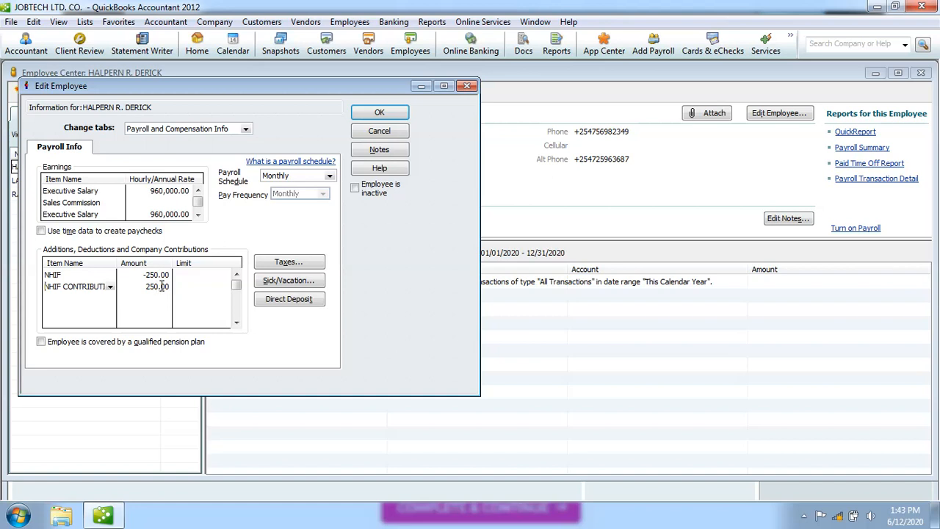
left_click(70, 302)
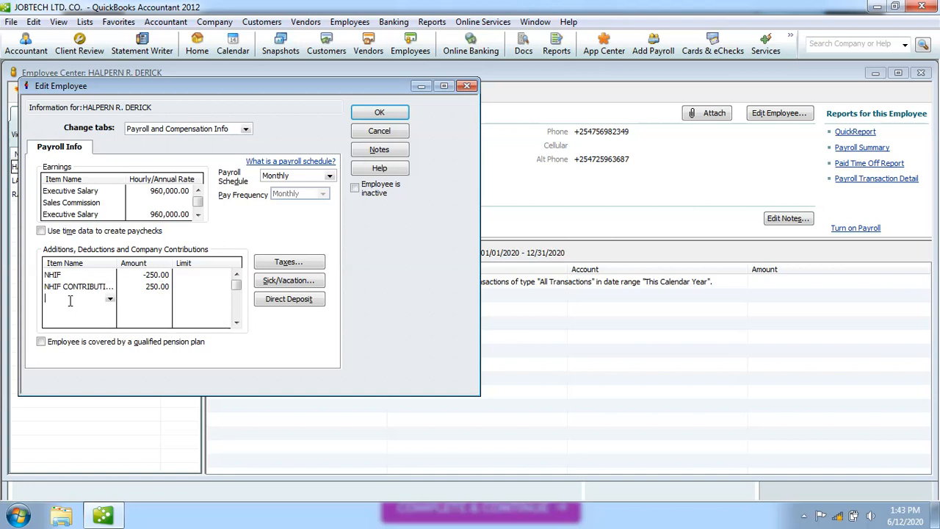
Choose < Add New > from the row's Item Name list and create an Addition payroll item.
left_click(110, 299)
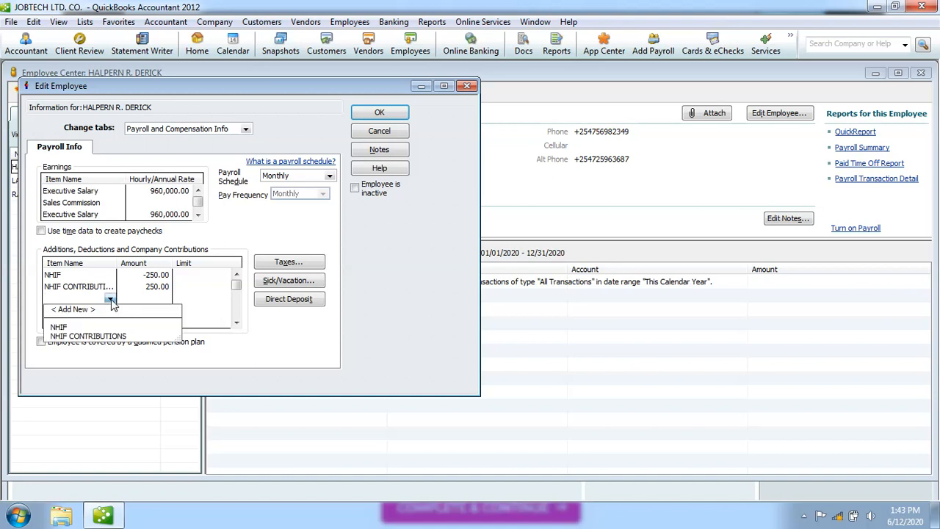
left_click(73, 310)
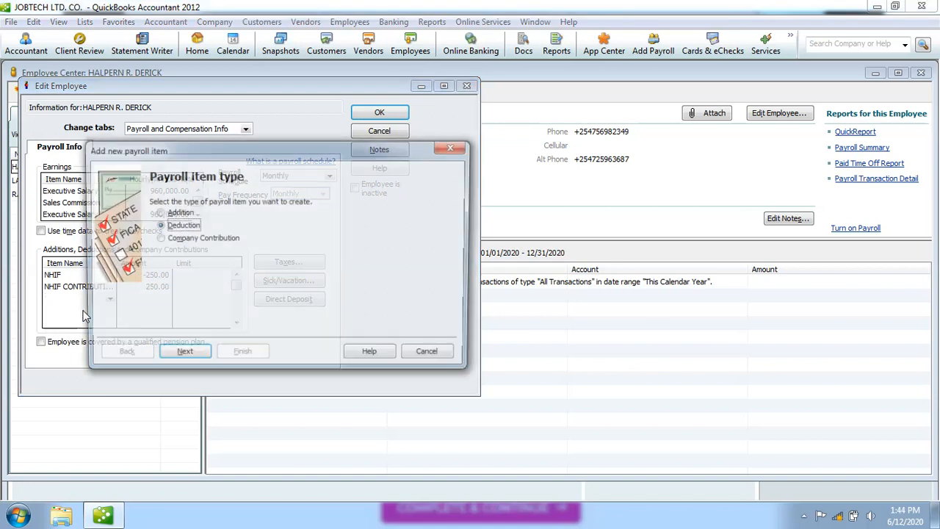
left_click(158, 212)
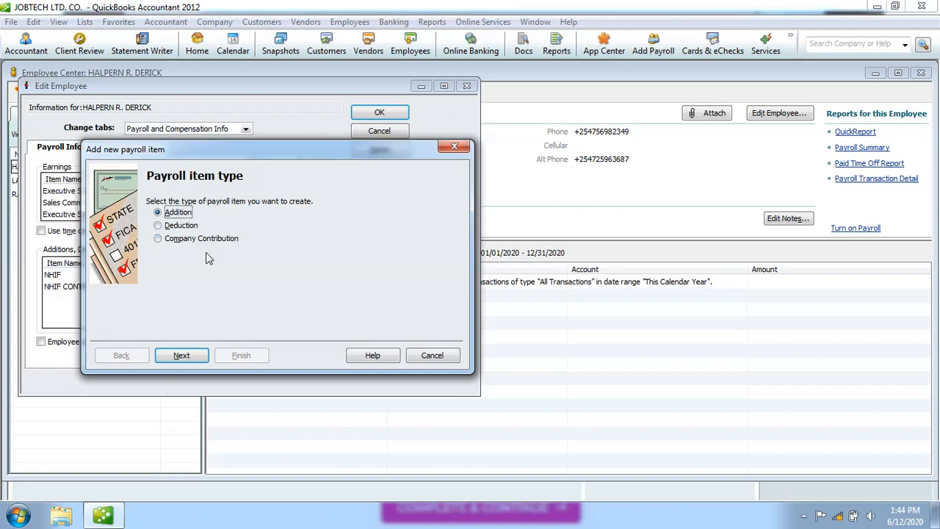
left_click(188, 358)
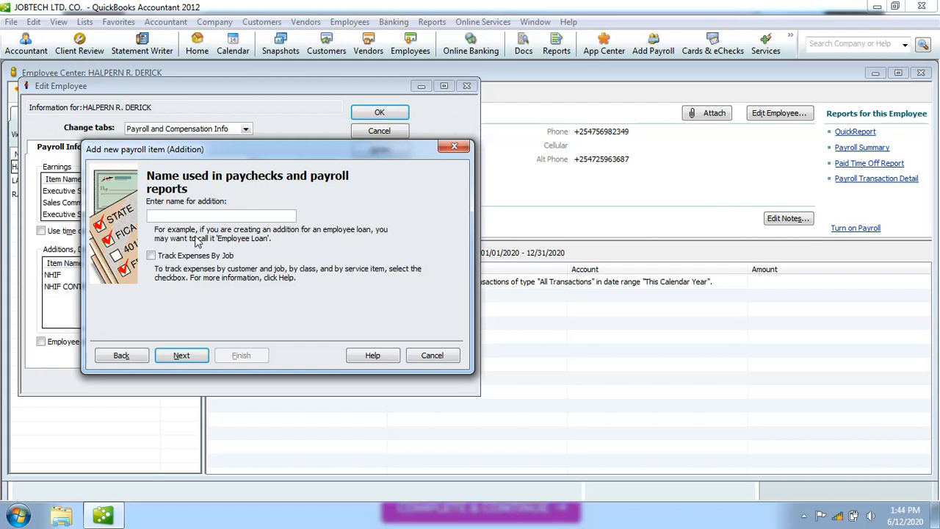
Name the new addition 'Travel Allowances', capitalising both words, and continue.
type("travel allowances")
left_click(175, 220)
key("BackSpace")
type("A")
left_click(154, 217)
key("BackSpace")
type("T")
key("BackSpace")
type("T")
left_click(184, 358)
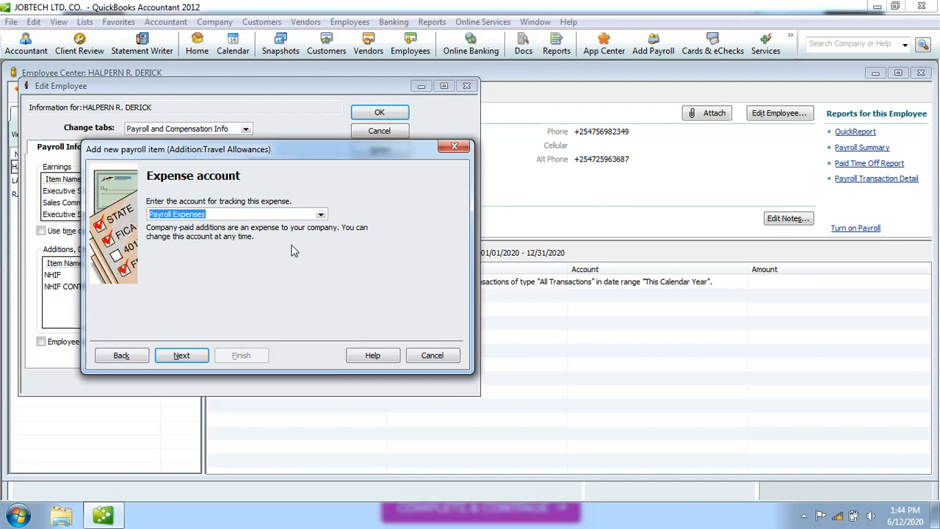
Accept Payroll Expenses as the expense account and pick Compensation as the tax tracking type.
left_click(189, 358)
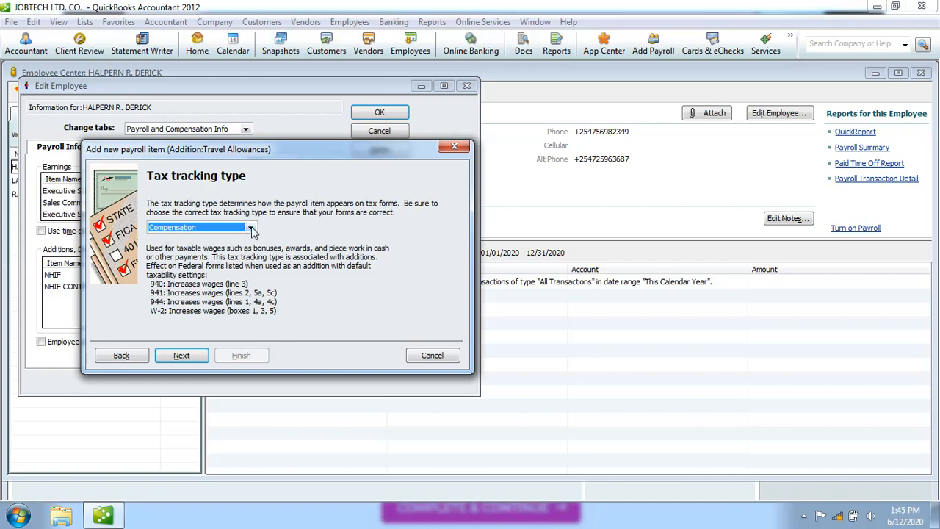
left_click(250, 229)
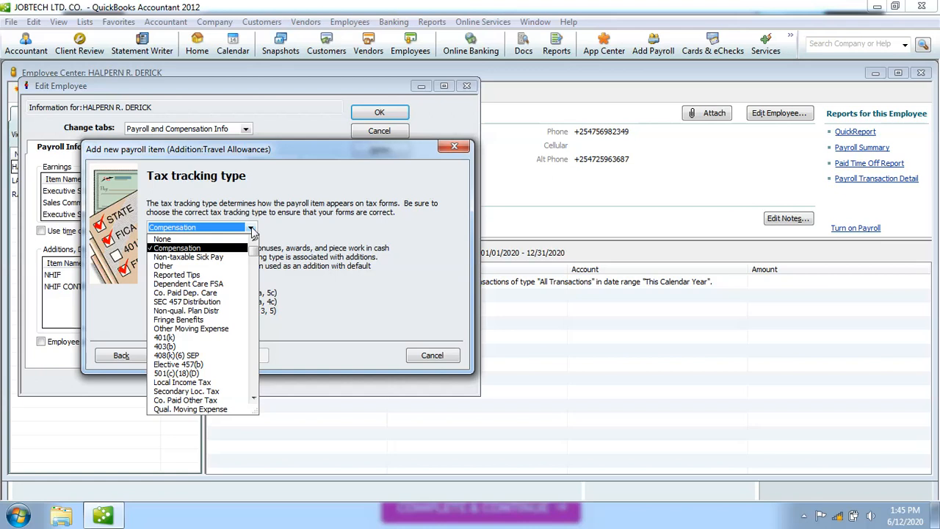
left_click(210, 250)
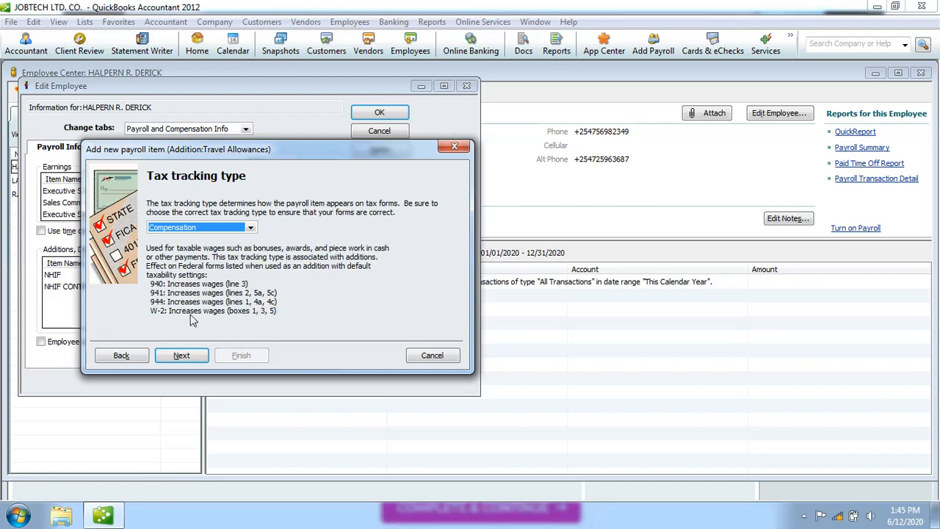
Keep Compensation as the Travel Allowances tax tracking type and advance to the Taxes page.
left_click(181, 355)
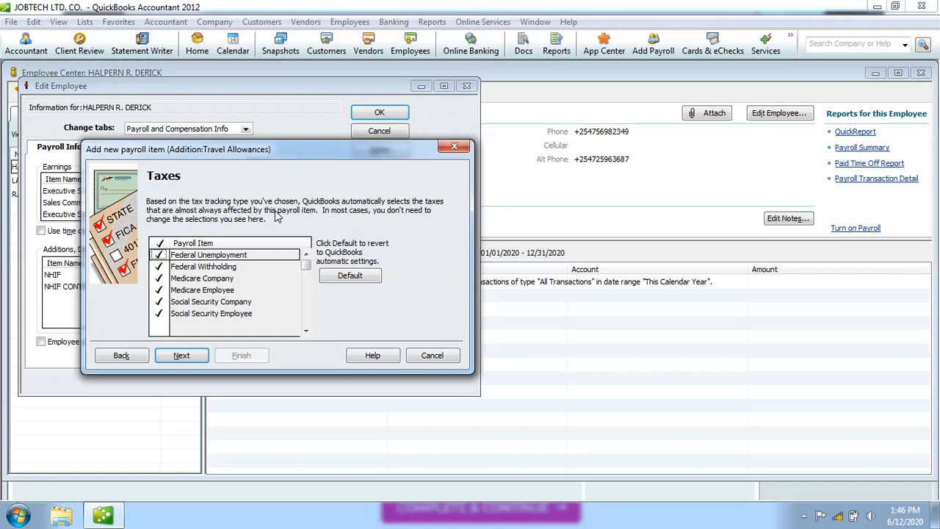
Leave Federal Unemployment and Federal Withholding checked for Travel Allowances and continue.
left_click(158, 255)
left_click(159, 267)
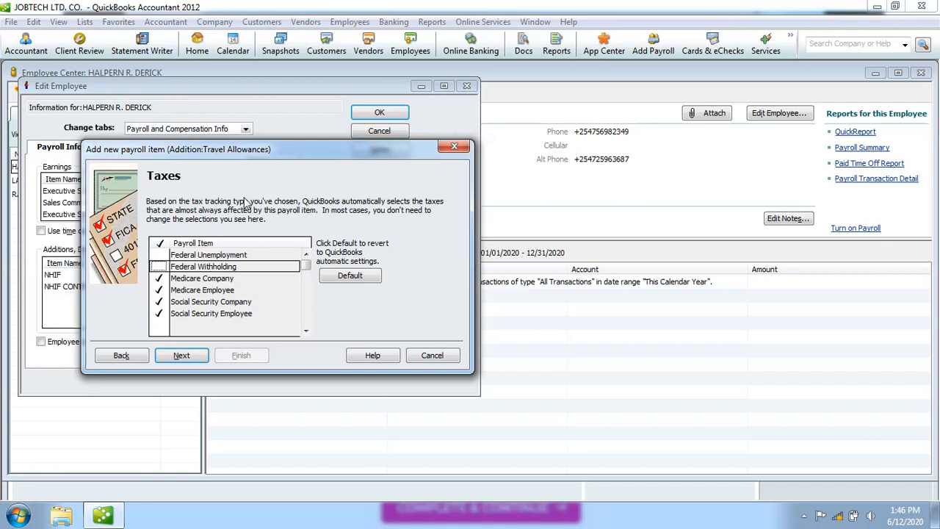
left_click(159, 266)
left_click(159, 255)
left_click(162, 255)
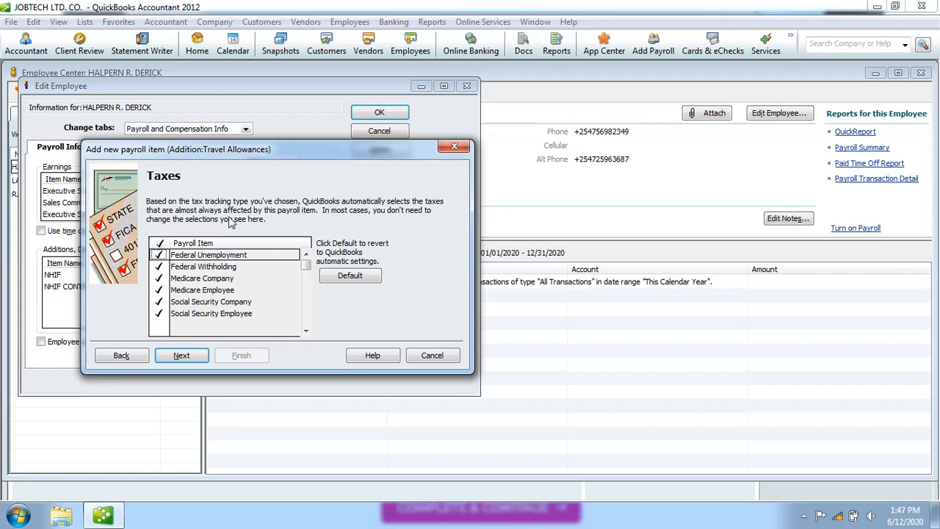
left_click(183, 355)
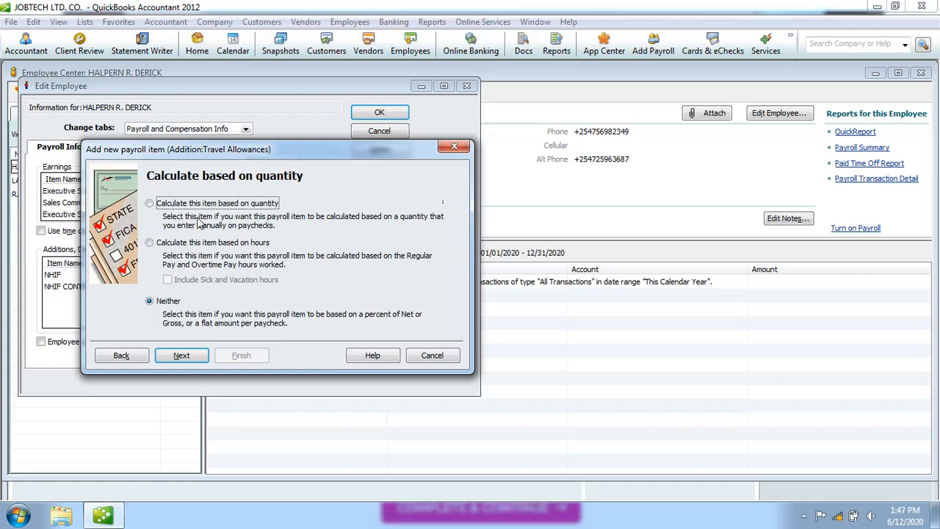
Set Travel Allowances to be calculated on neither quantity nor hours, then continue.
left_click(151, 204)
left_click(151, 244)
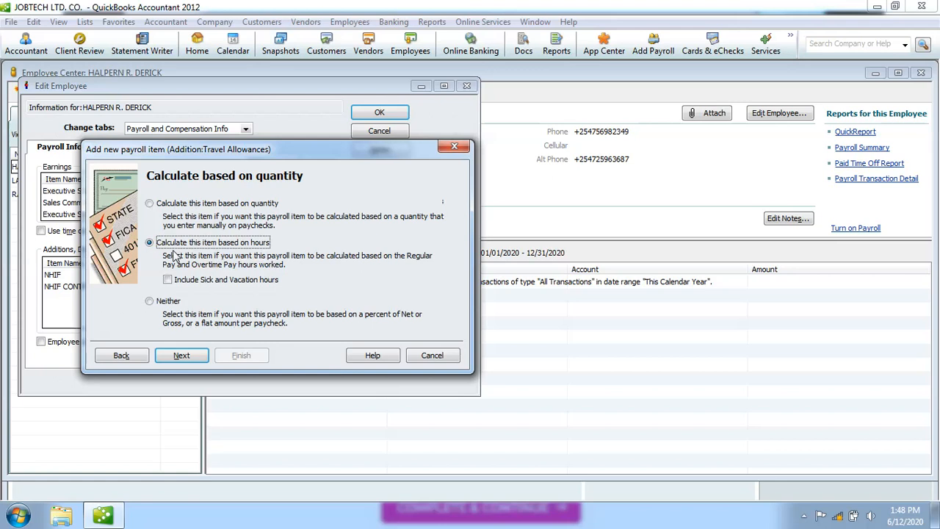
left_click(150, 302)
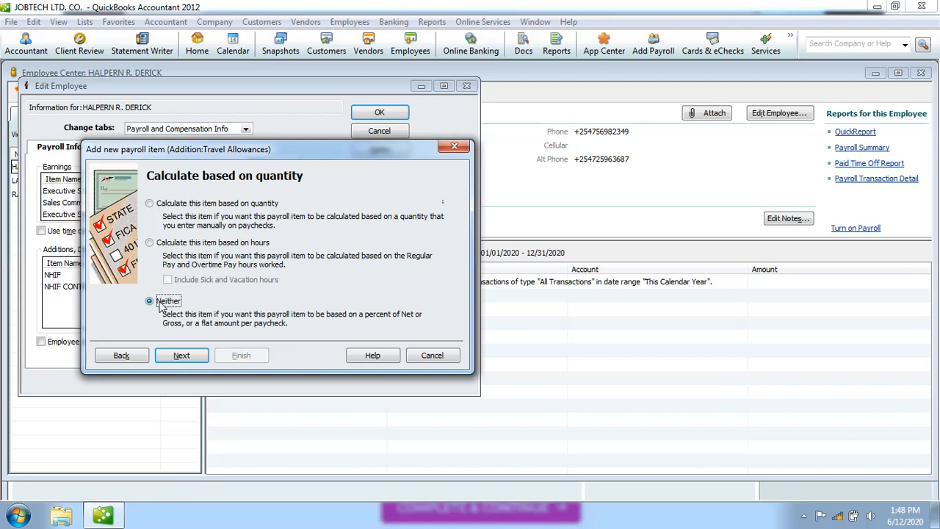
left_click(181, 356)
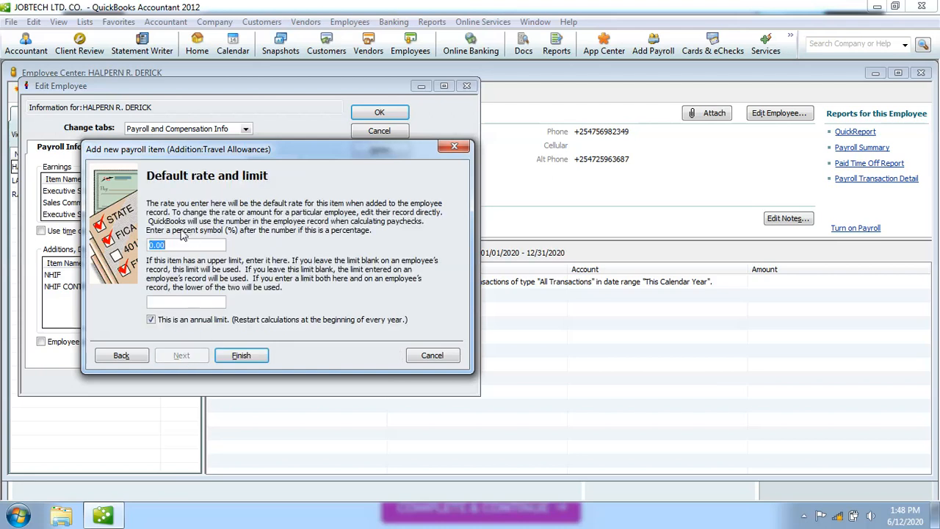
Enter a 10,000.00 default rate for Travel Allowances and finish the wizard.
type("10000")
left_click(199, 305)
left_click(254, 355)
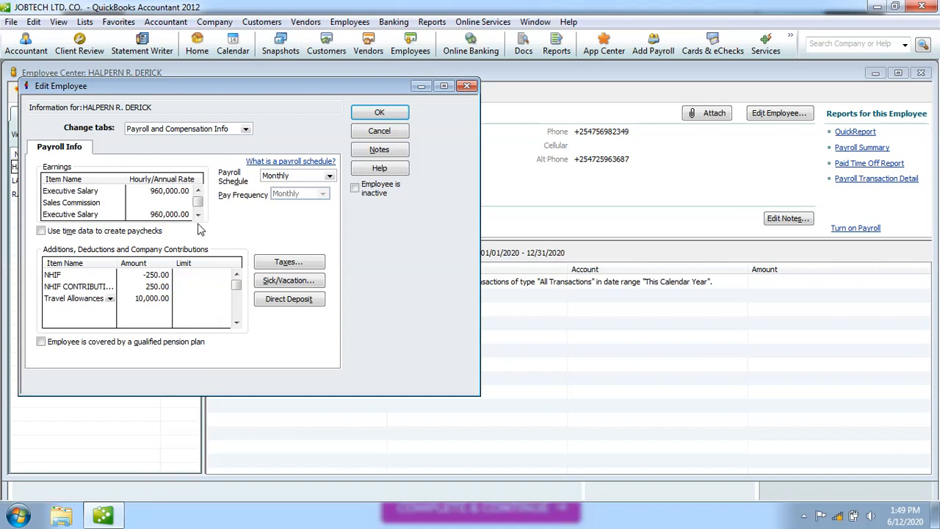
Save the first employee's payroll items and open the second employee's Payroll and Compensation Info.
left_click(380, 114)
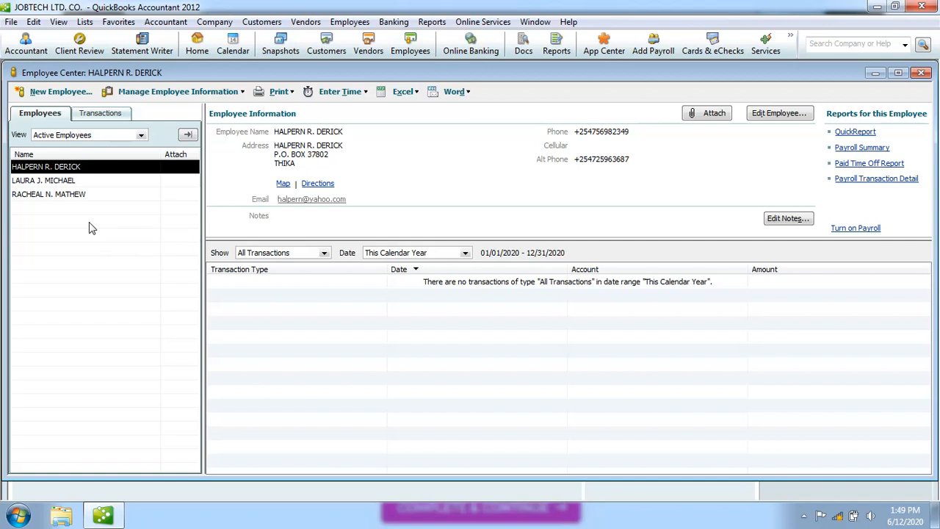
left_click(72, 183)
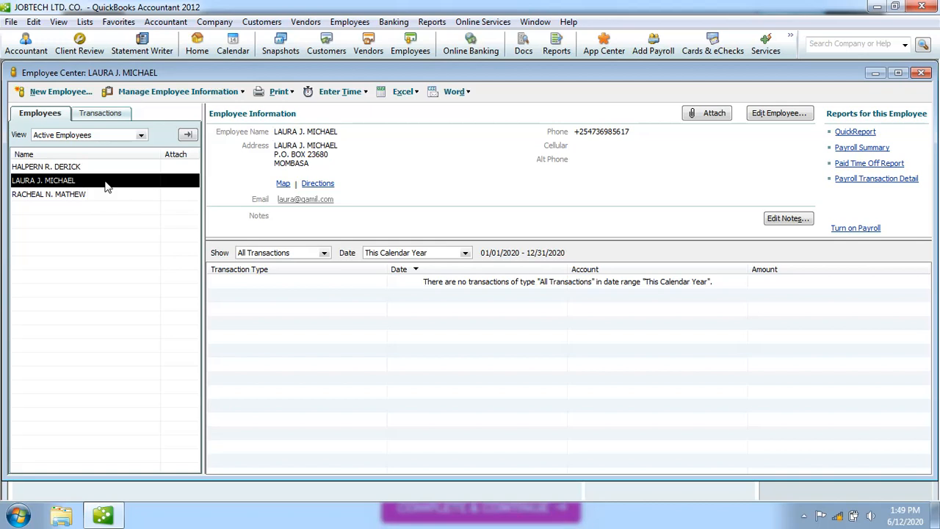
double_click(106, 182)
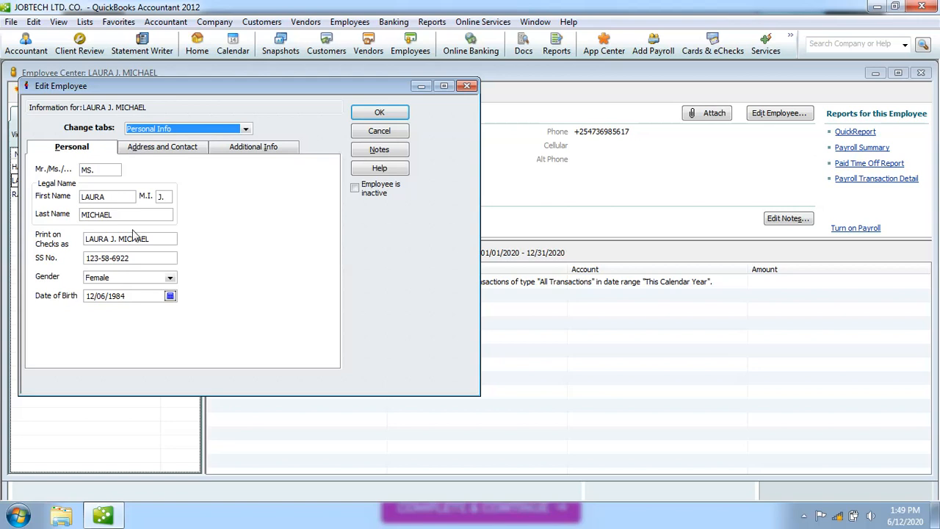
left_click(246, 129)
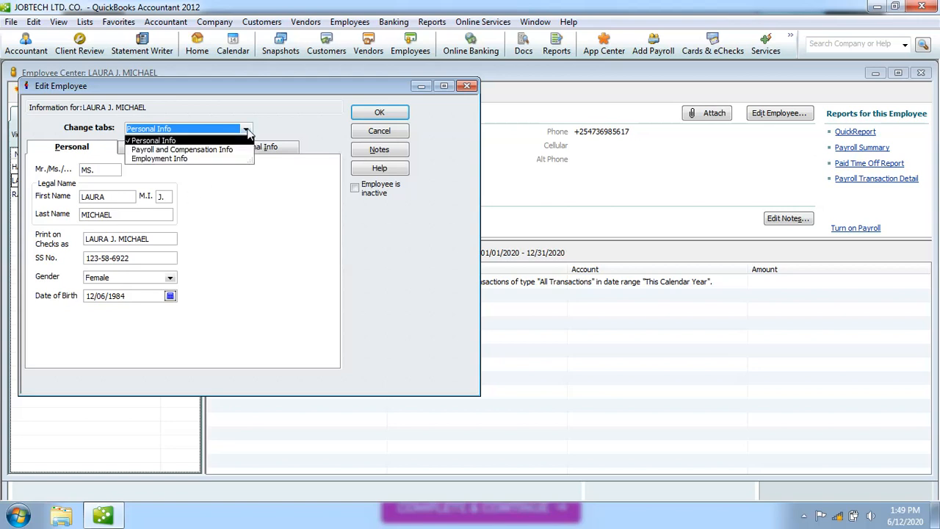
left_click(223, 150)
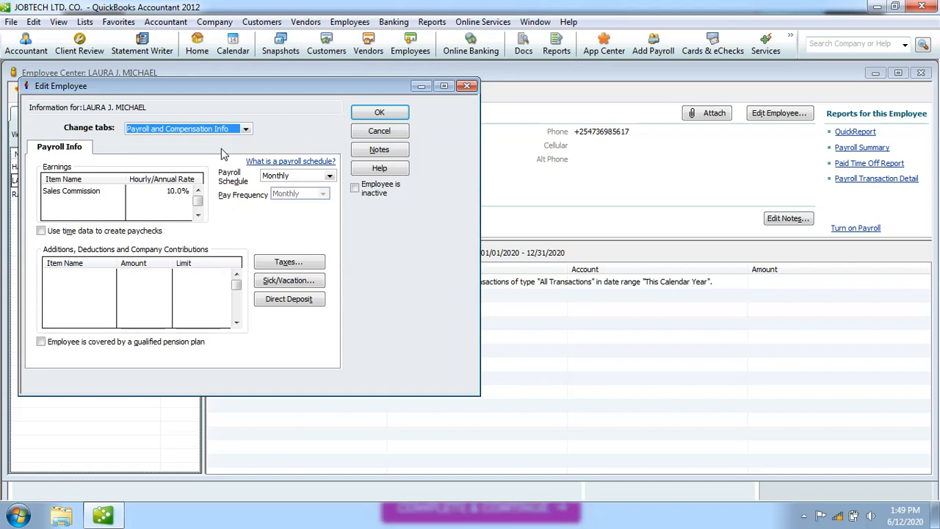
Add NHIF (-250.00) and NHIF CONTRIBUTIONS (250.00) to the second employee's additions and save.
left_click(106, 274)
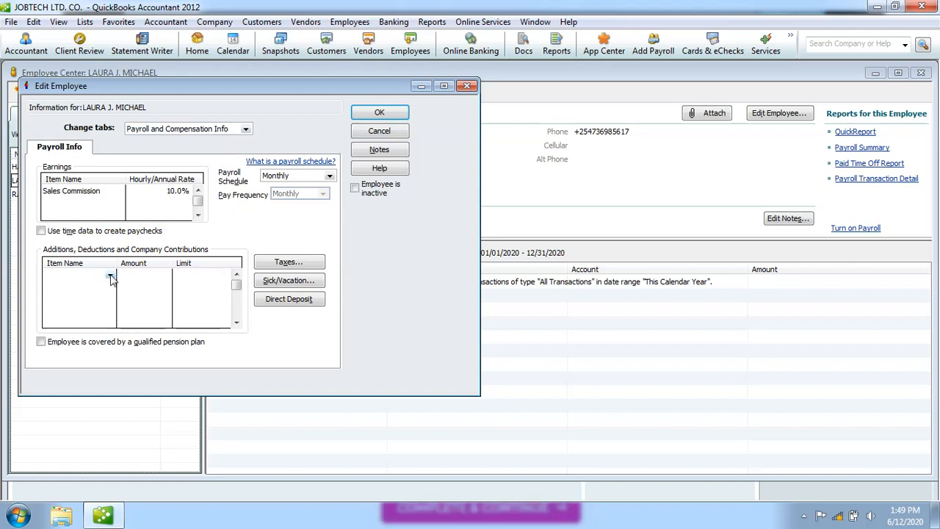
left_click(111, 278)
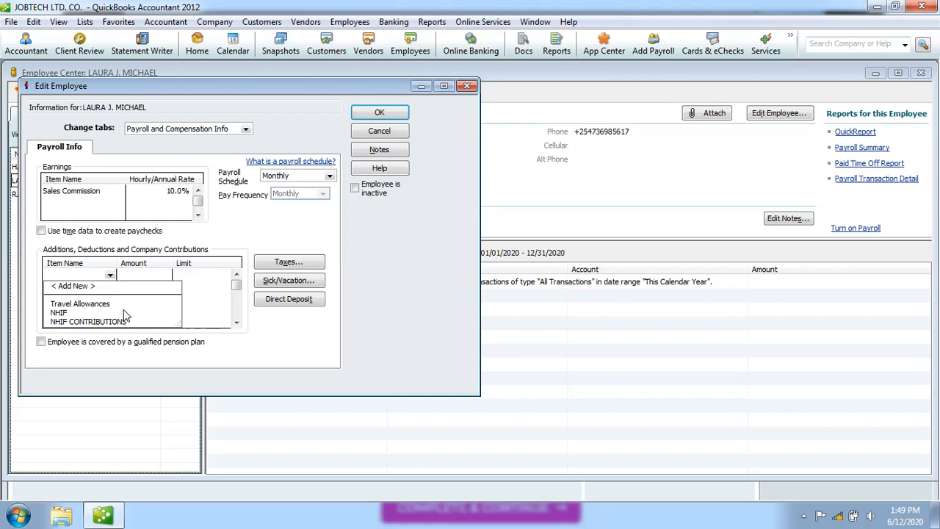
left_click(64, 312)
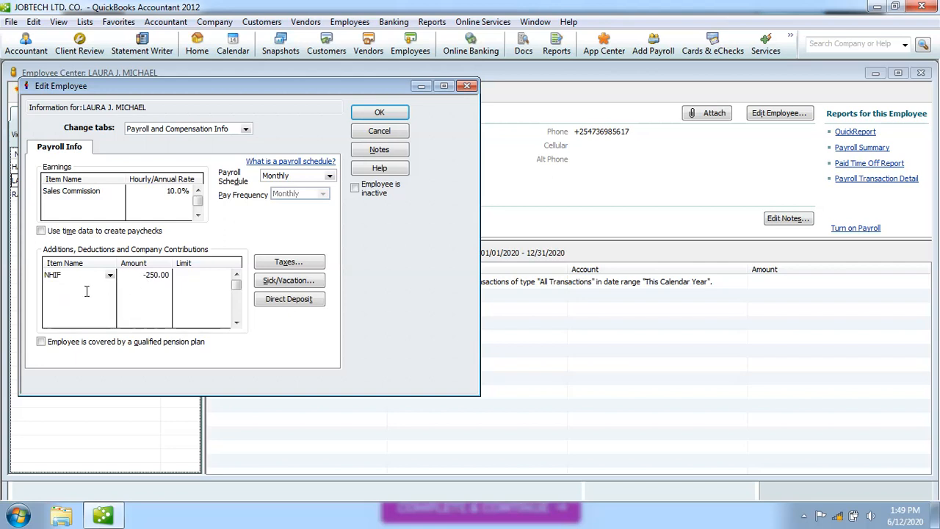
left_click(65, 290)
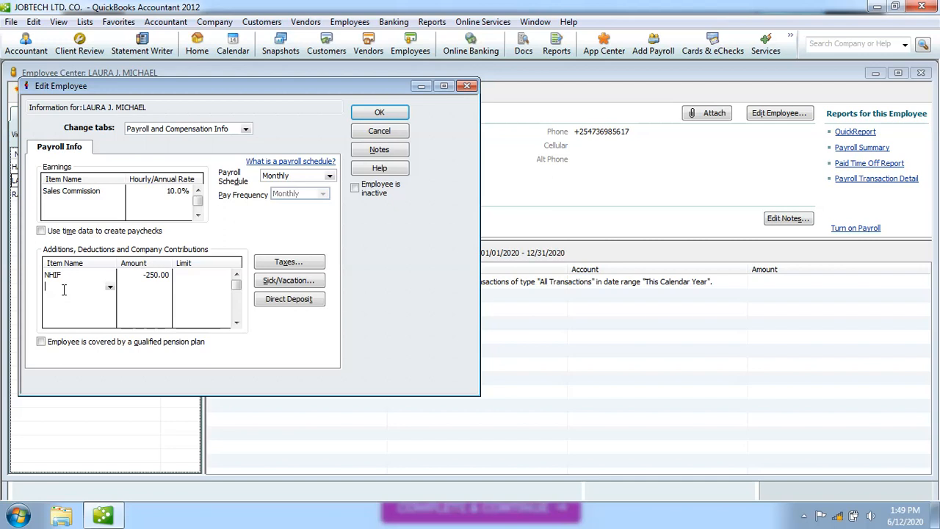
left_click(110, 288)
left_click(380, 113)
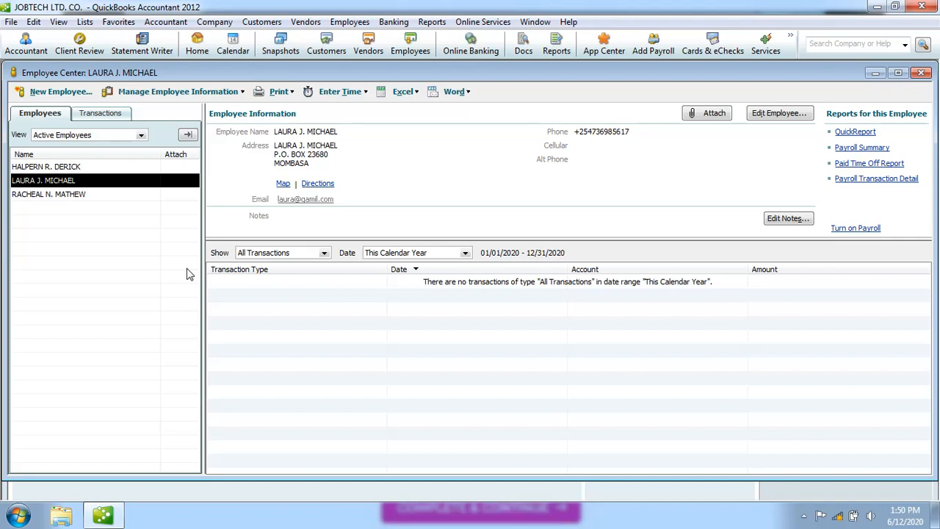
Open the third employee's record at Payroll and Compensation Info.
left_click(77, 199)
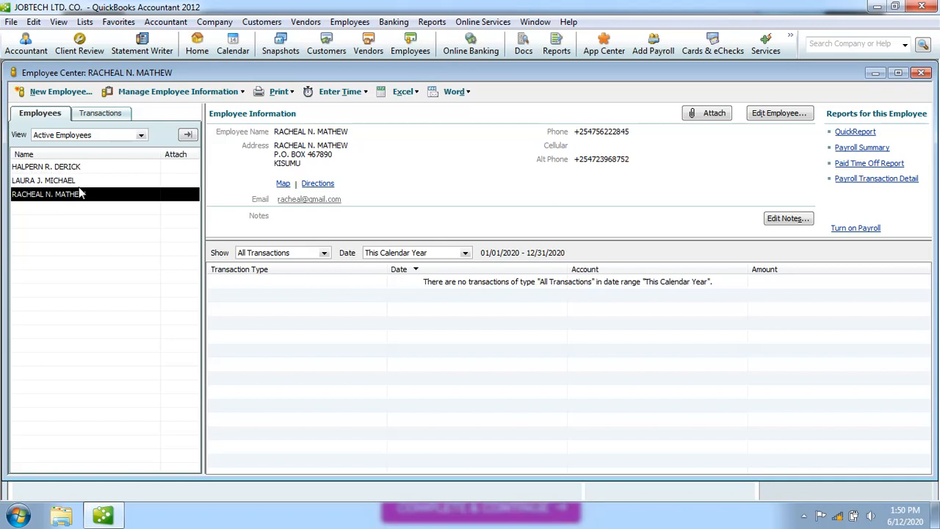
double_click(82, 195)
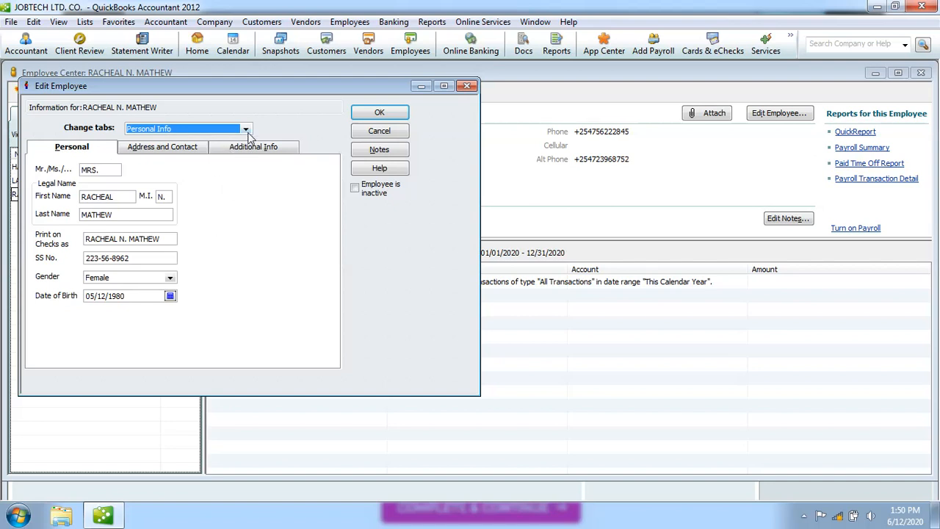
left_click(248, 132)
left_click(220, 150)
Add NHIF (-250.00) and NHIF CONTRIBUTIONS (250.00) as payroll items, then close the editor.
left_click(113, 272)
left_click(110, 275)
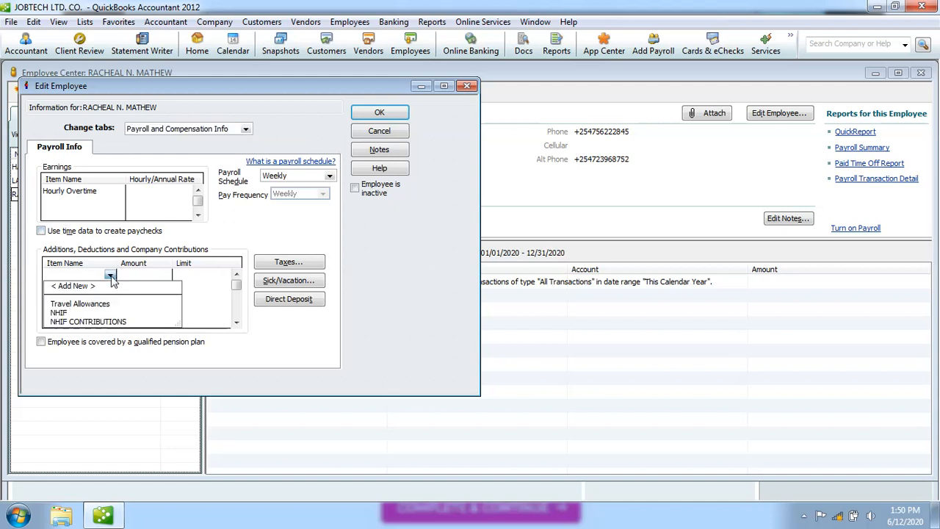
left_click(70, 312)
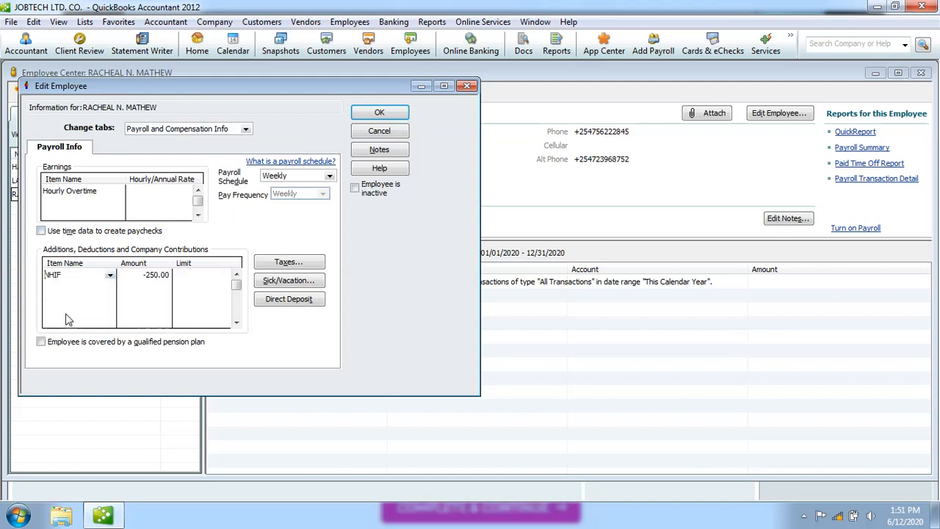
left_click(109, 287)
left_click(110, 289)
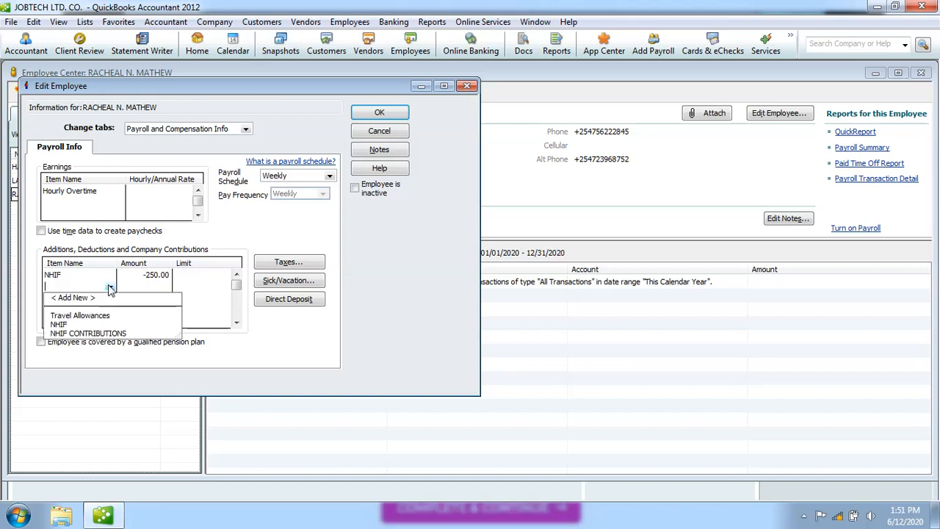
left_click(81, 333)
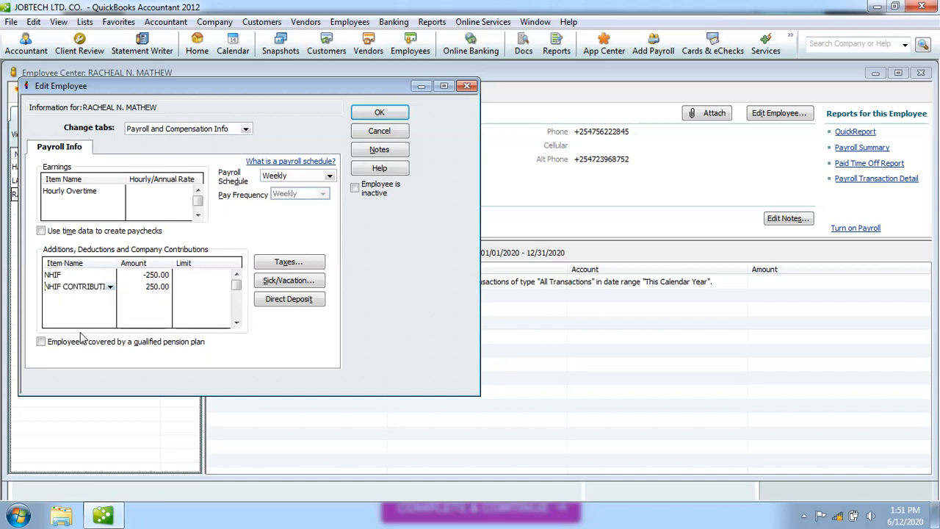
left_click(103, 299)
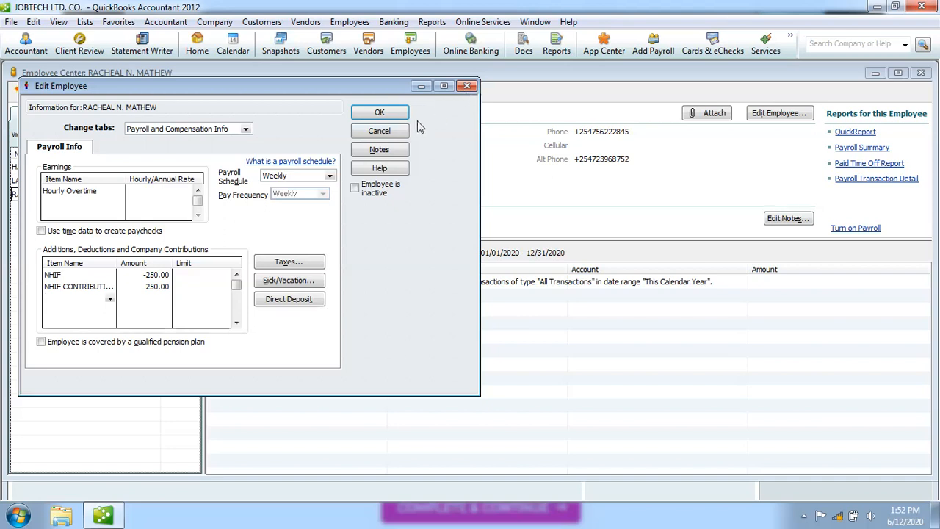
left_click(395, 136)
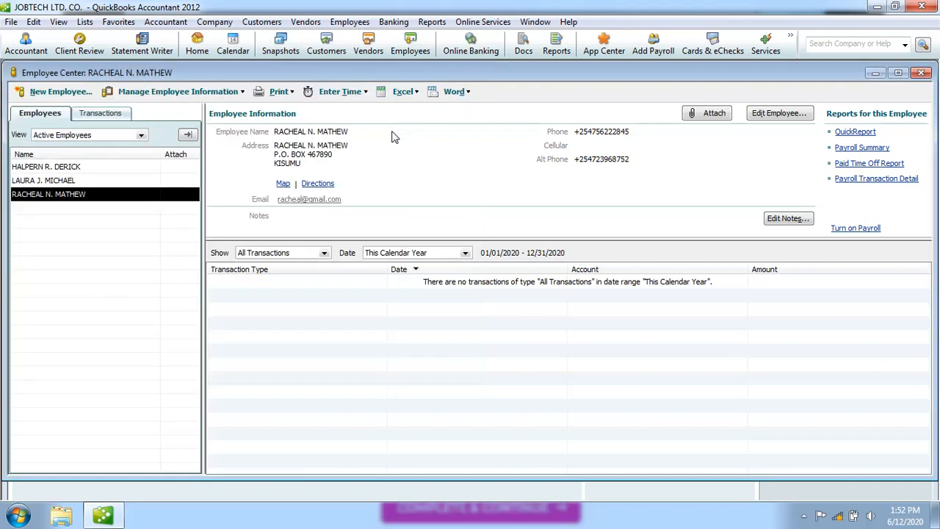
Open the next employee's record at Payroll and Compensation Info.
left_click(57, 181)
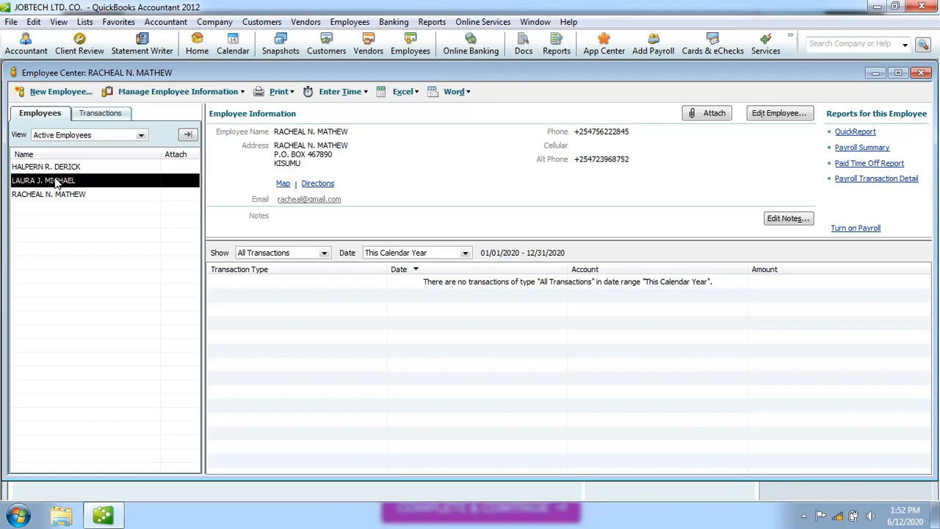
double_click(57, 182)
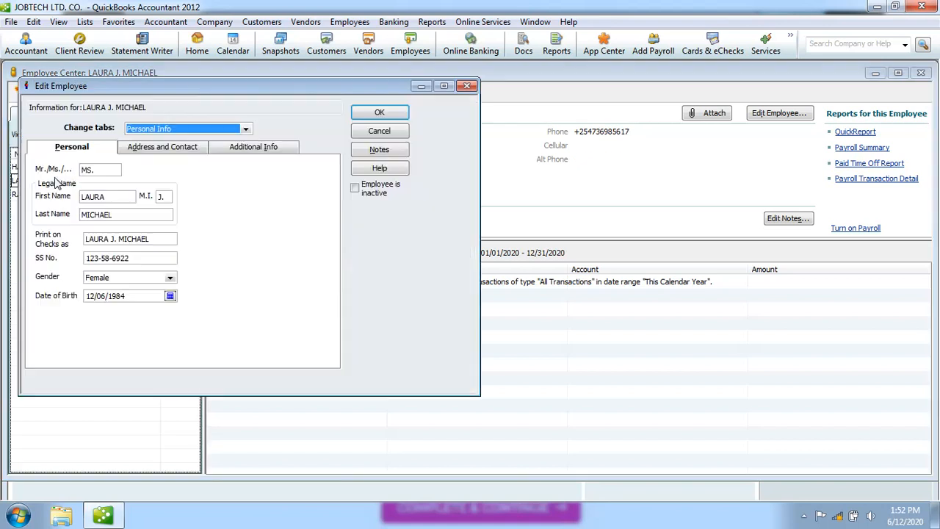
left_click(245, 130)
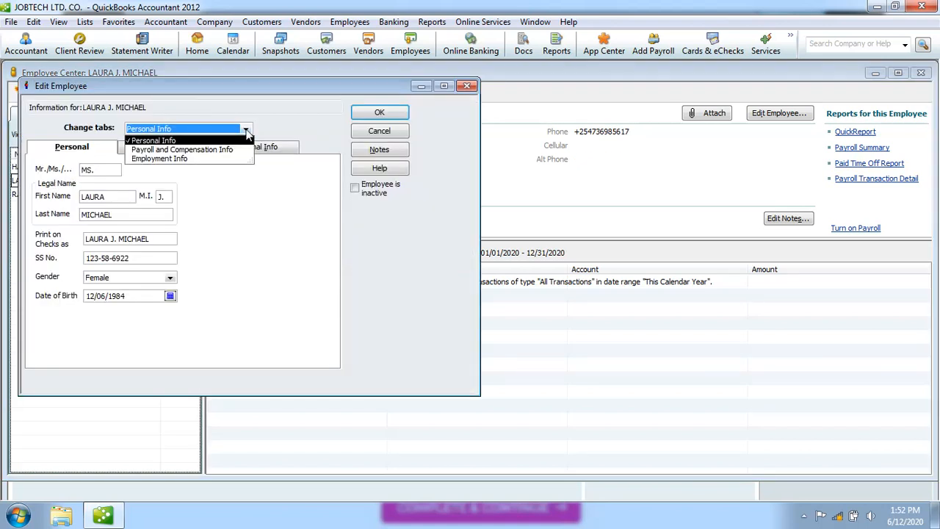
left_click(218, 150)
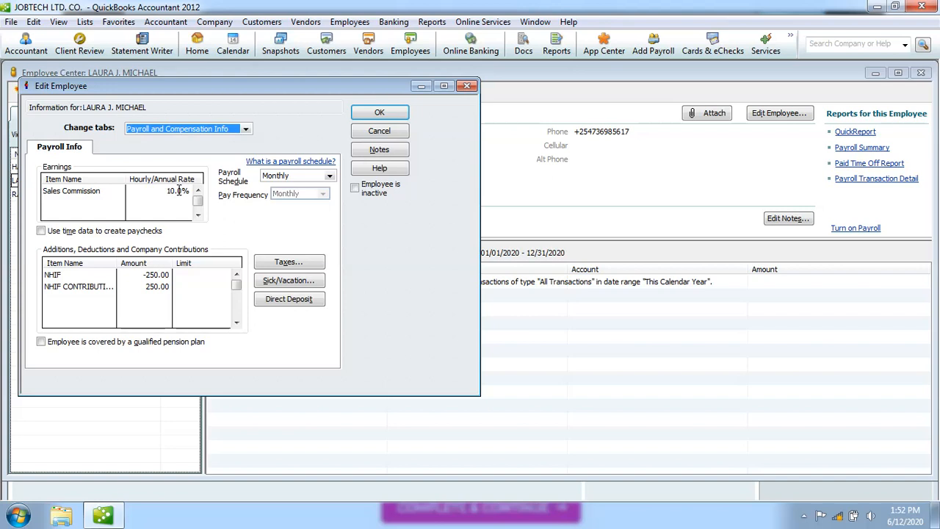
Choose < Add New > in a new third Item Name row to create a payroll item.
left_click(67, 298)
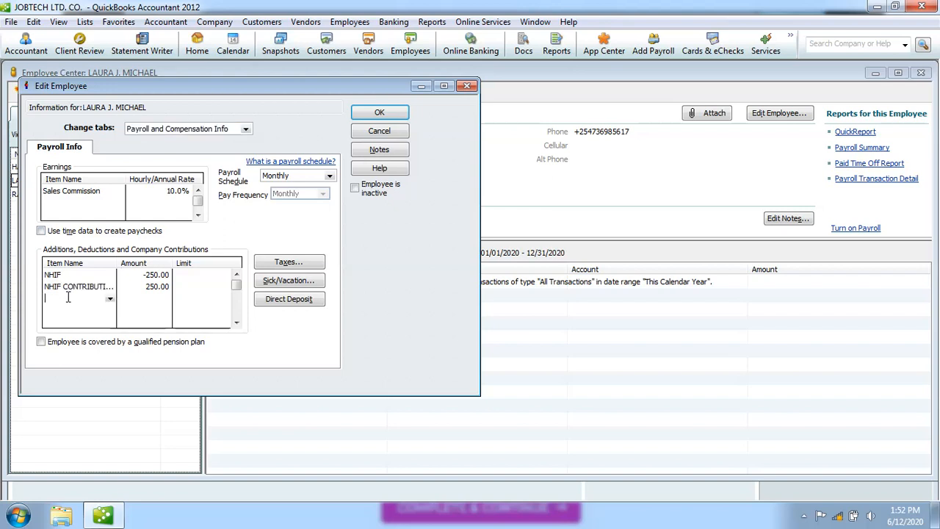
left_click(110, 299)
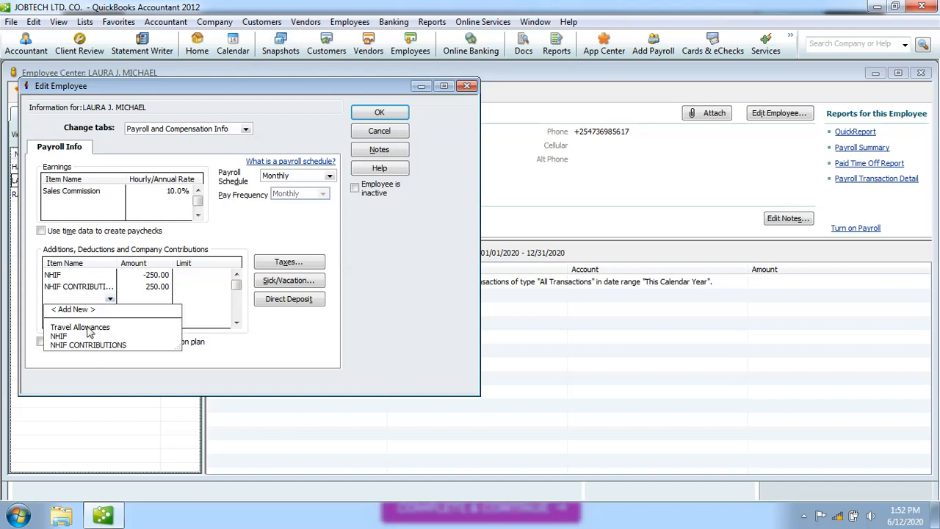
left_click(83, 311)
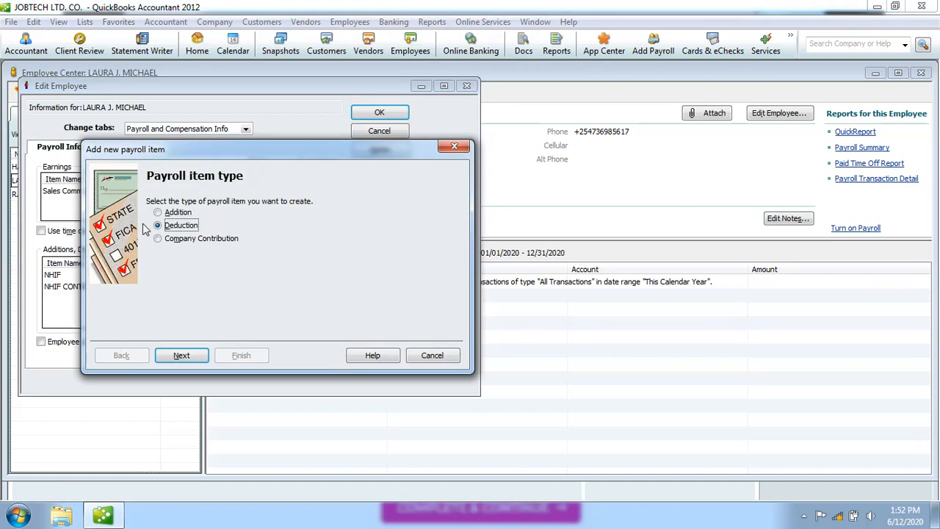
Begin an Addition item named house allowance, then cancel the wizard unfinished.
left_click(165, 213)
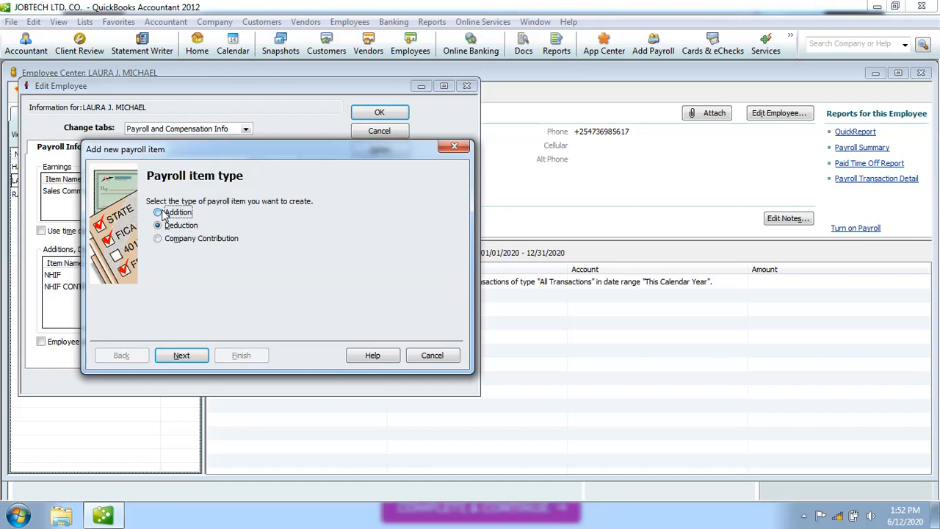
left_click(181, 356)
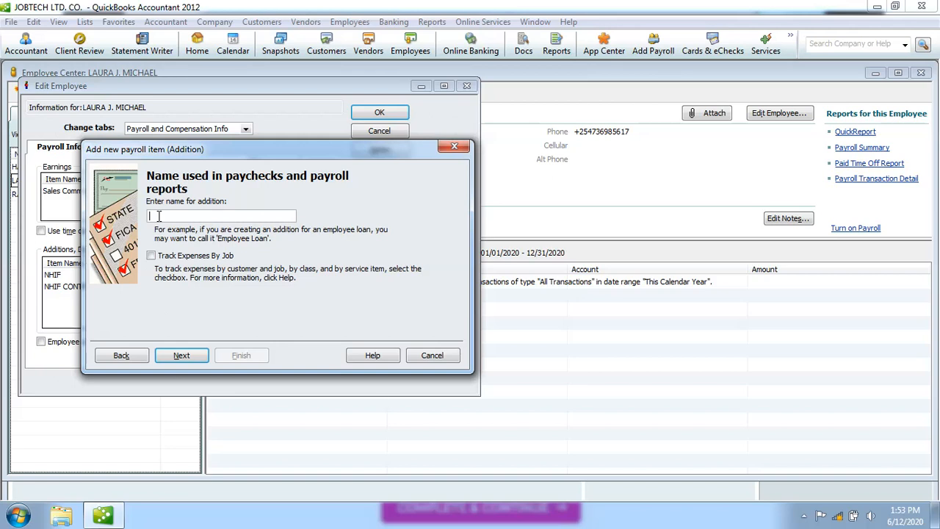
type("ouse Allowan")
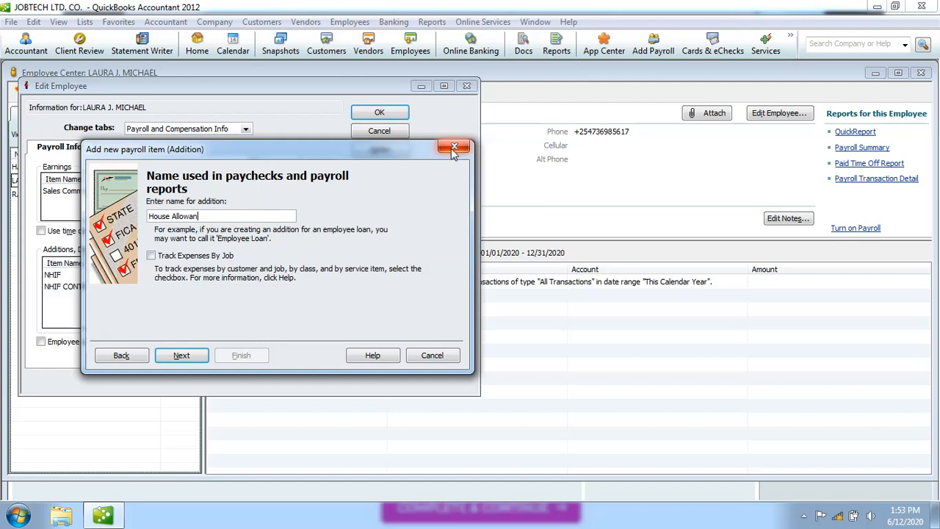
left_click(433, 355)
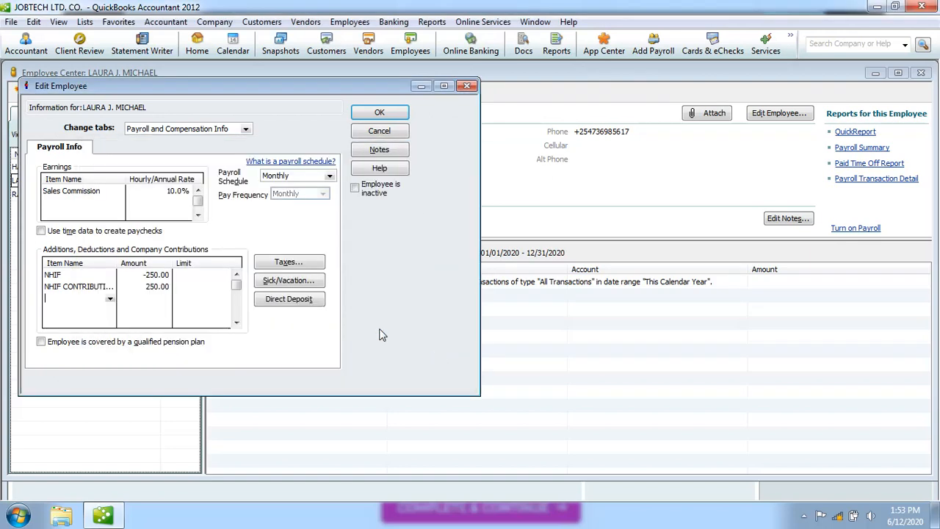
Add Travel Allowances as the third item, change its amount to 5,000.00, and save.
left_click(111, 300)
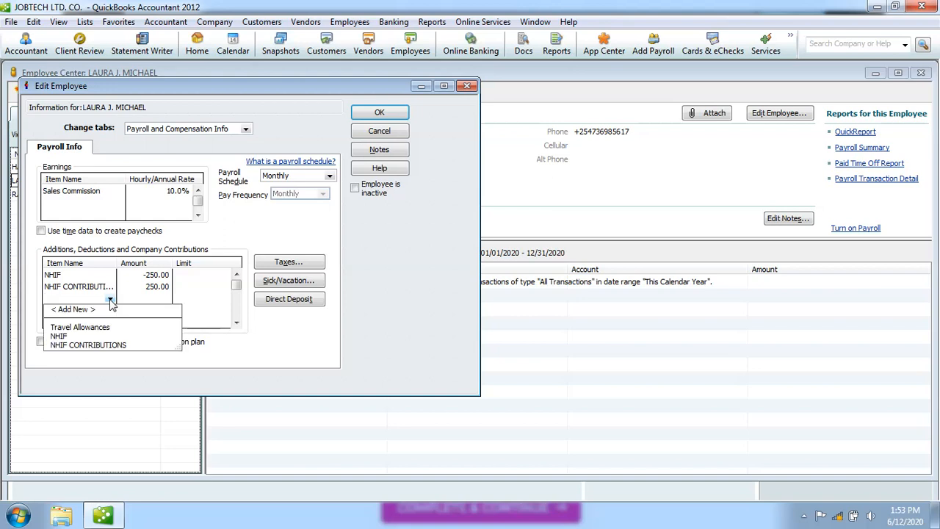
left_click(104, 328)
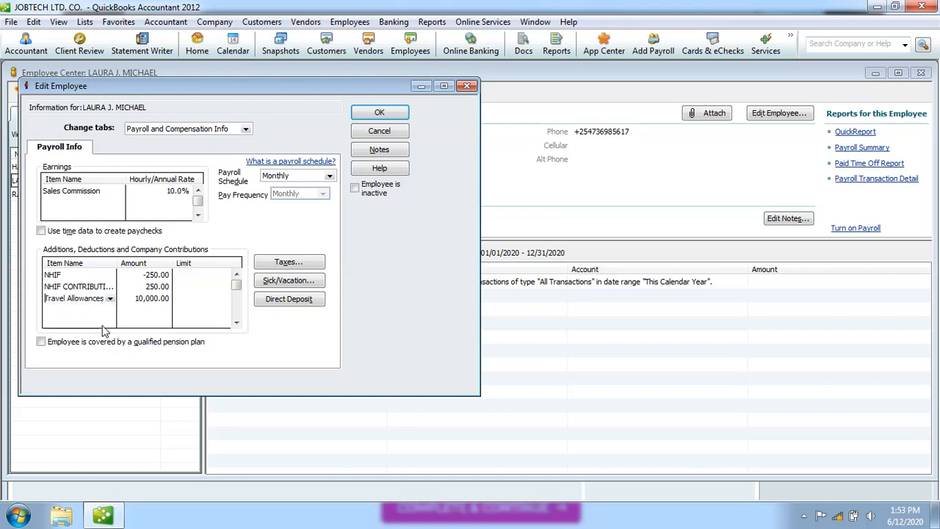
double_click(165, 299)
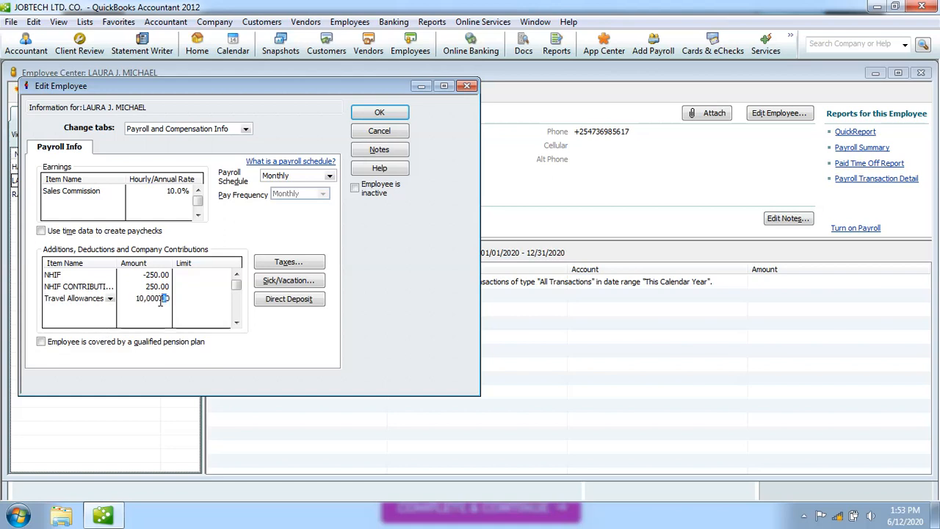
left_click(147, 299)
key("BackSpace")
key("BackSpace")
key("BackSpace")
type("5")
left_click(189, 304)
left_click(380, 114)
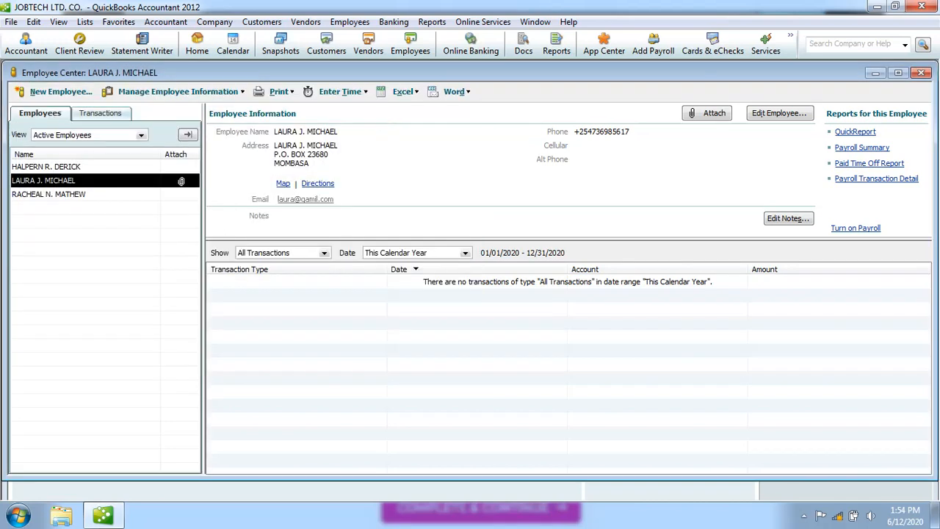
Review the first employee's NHIF, NHIF CONTRIBUTIONS and Travel Allowances 10,000 payroll items, then close.
left_click(79, 168)
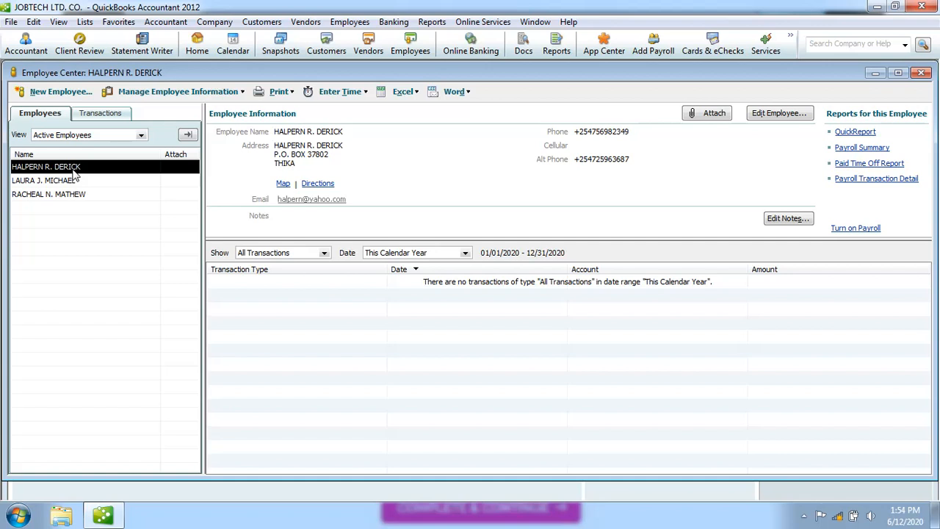
double_click(73, 171)
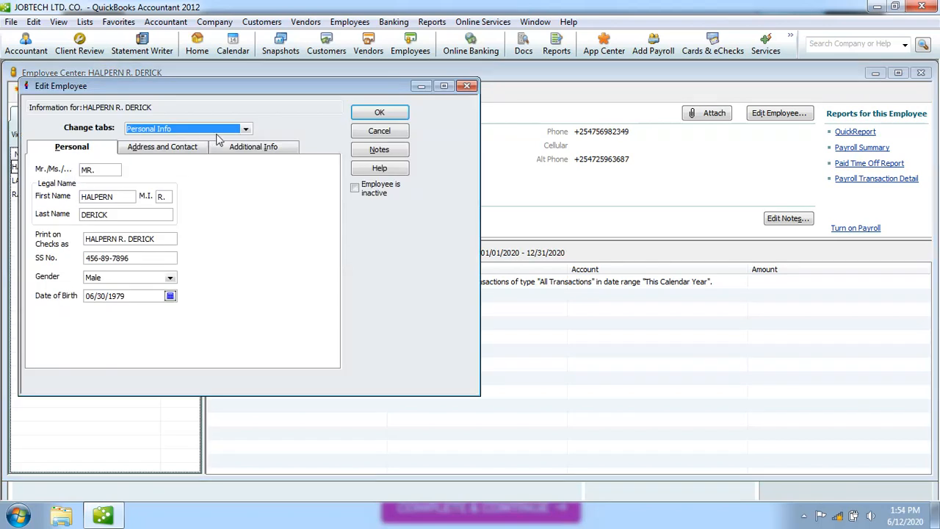
left_click(247, 130)
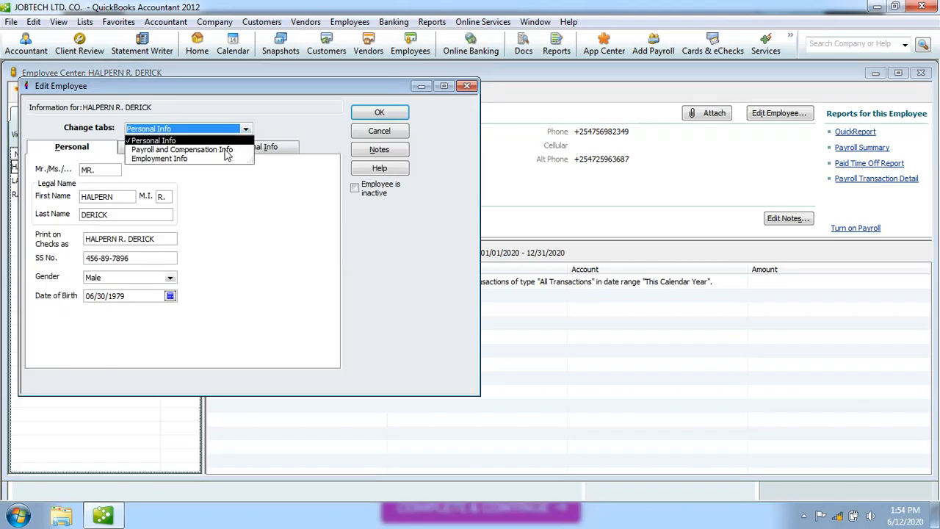
left_click(227, 150)
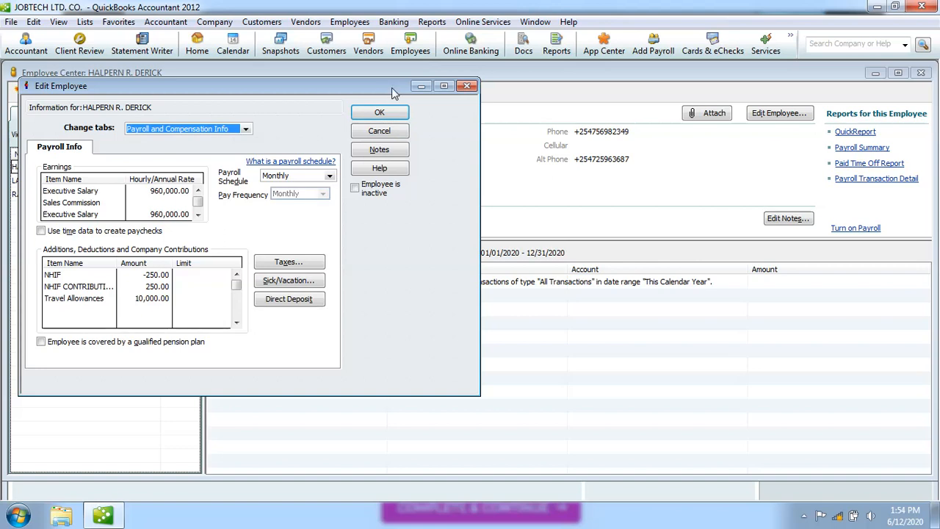
left_click(387, 110)
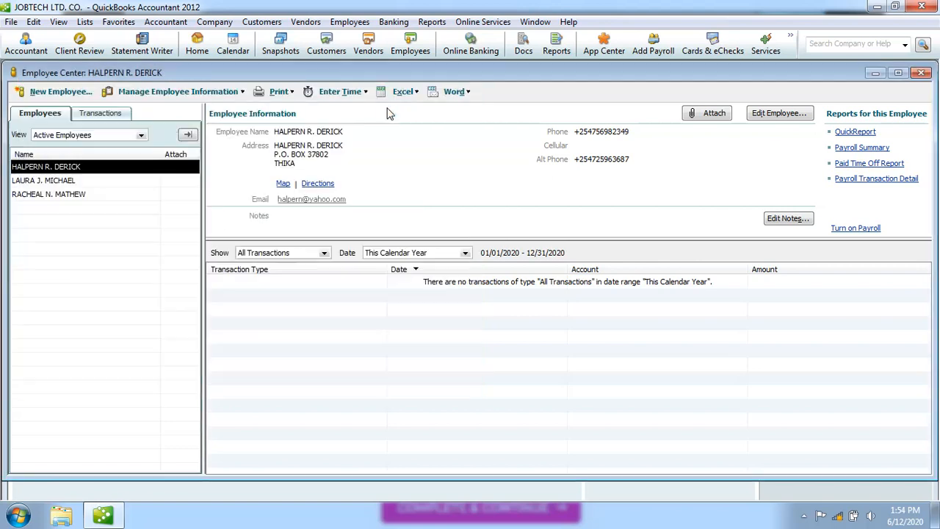
left_click(119, 197)
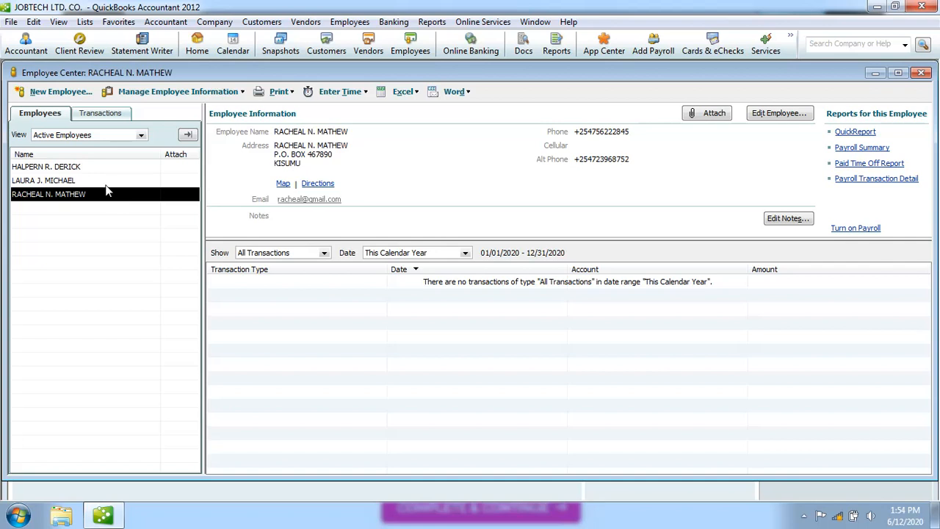
Check the second employee's payroll items, Sales Commission 10.0% and Travel Allowances 5,000.00, then close unchanged.
left_click(103, 185)
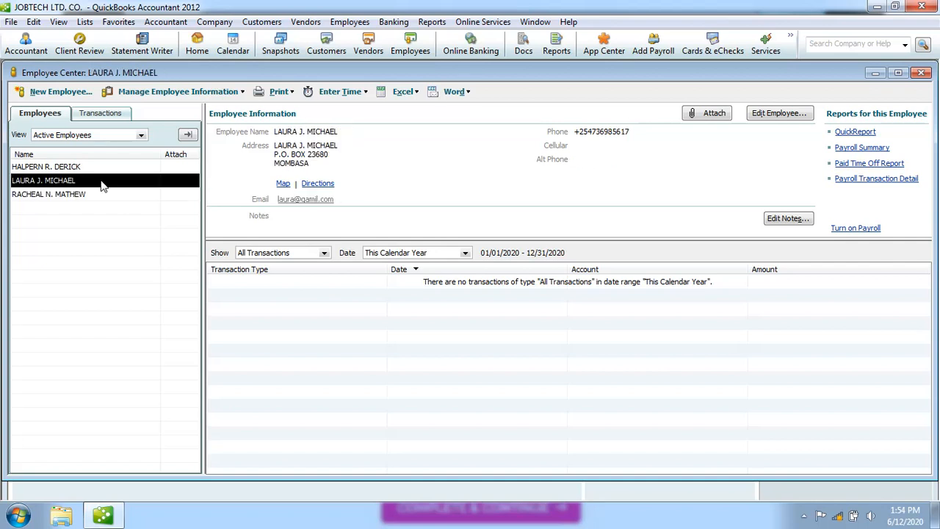
double_click(103, 185)
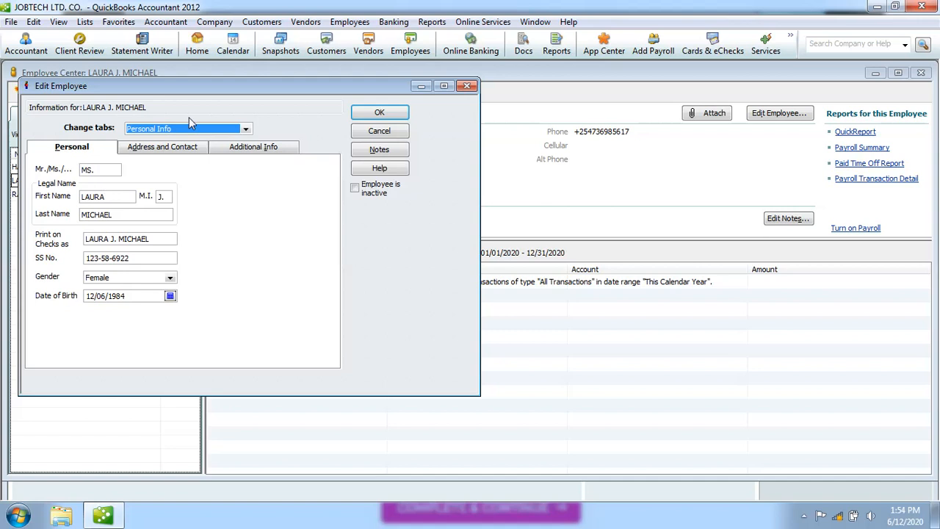
left_click(245, 130)
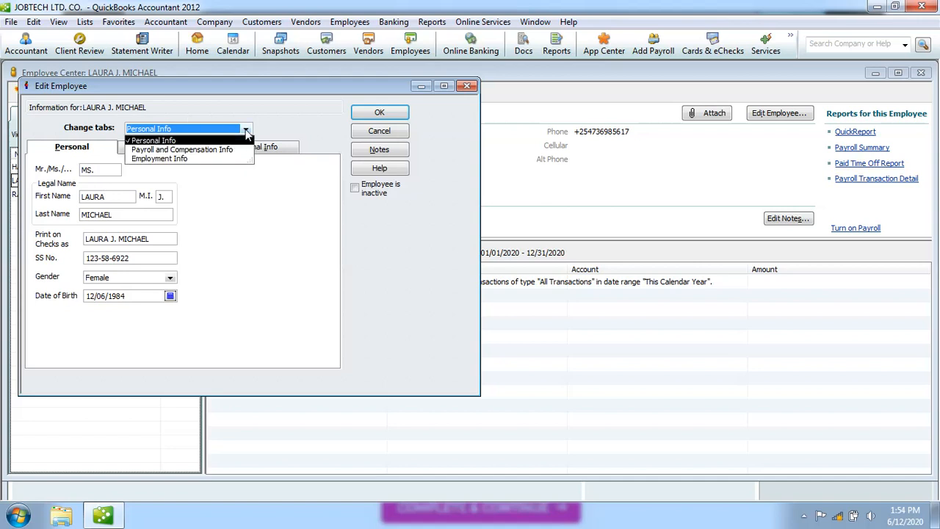
left_click(208, 151)
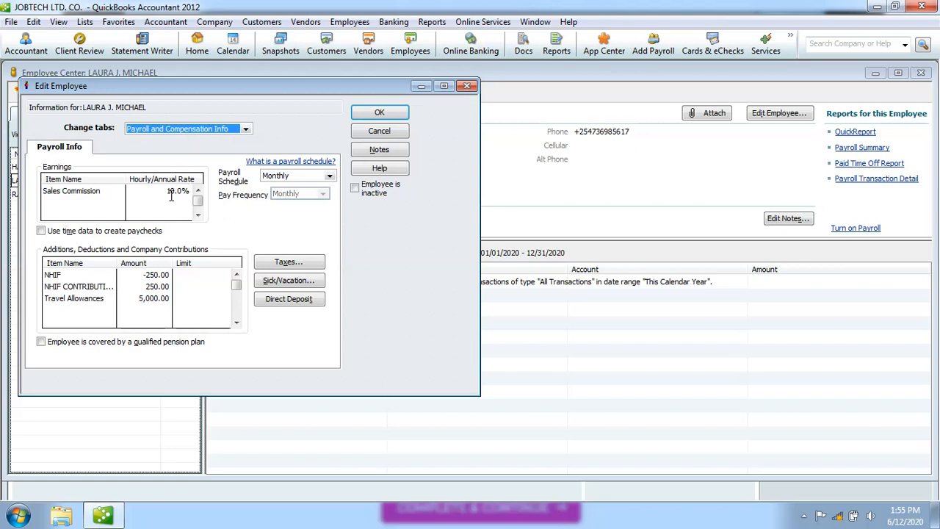
left_click(467, 87)
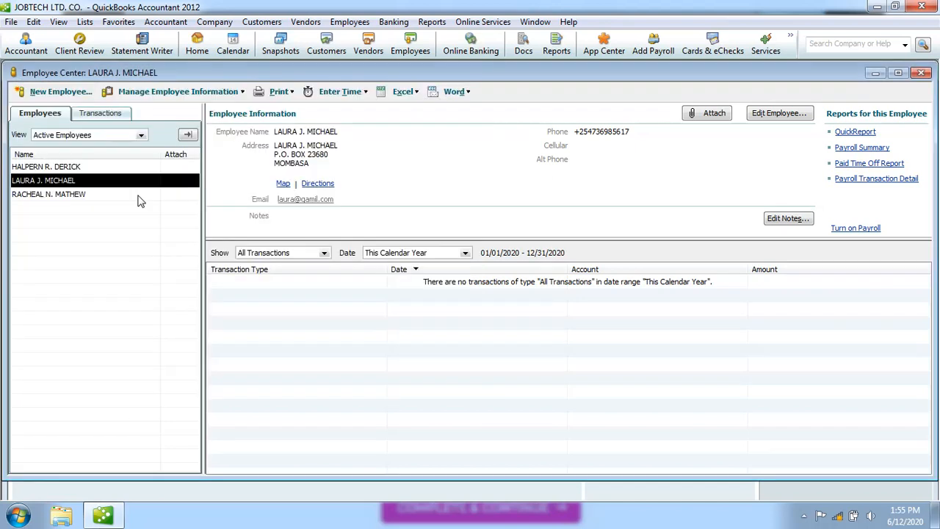
Recheck the first employee's payroll additions, including Travel Allowances 10,000, and confirm the record with OK.
double_click(83, 167)
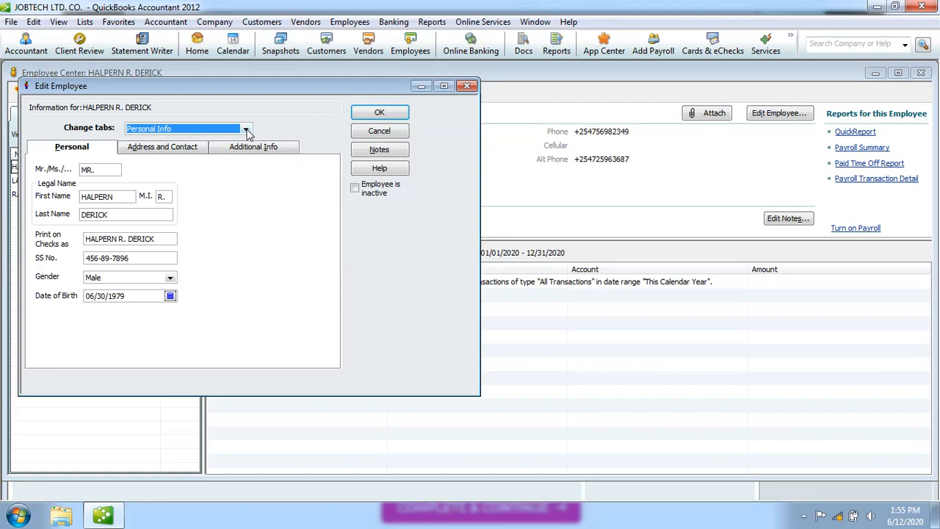
left_click(246, 128)
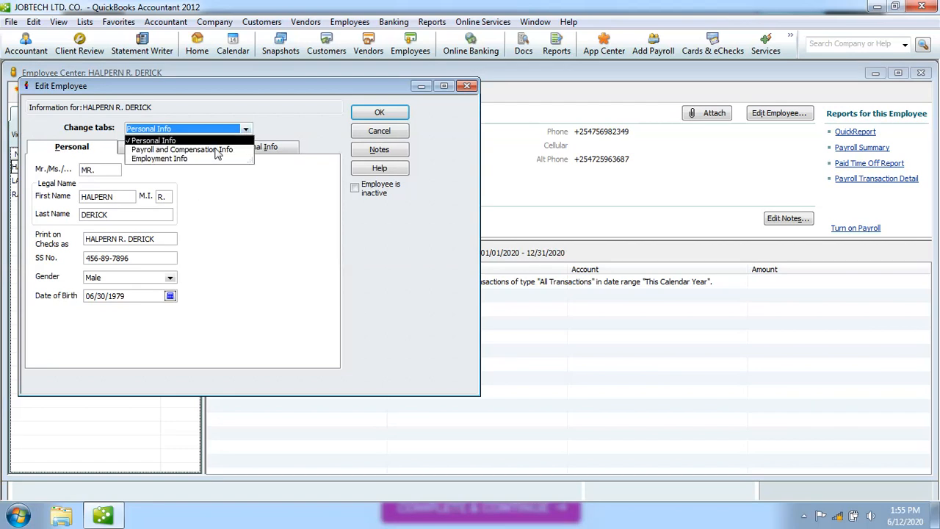
left_click(219, 152)
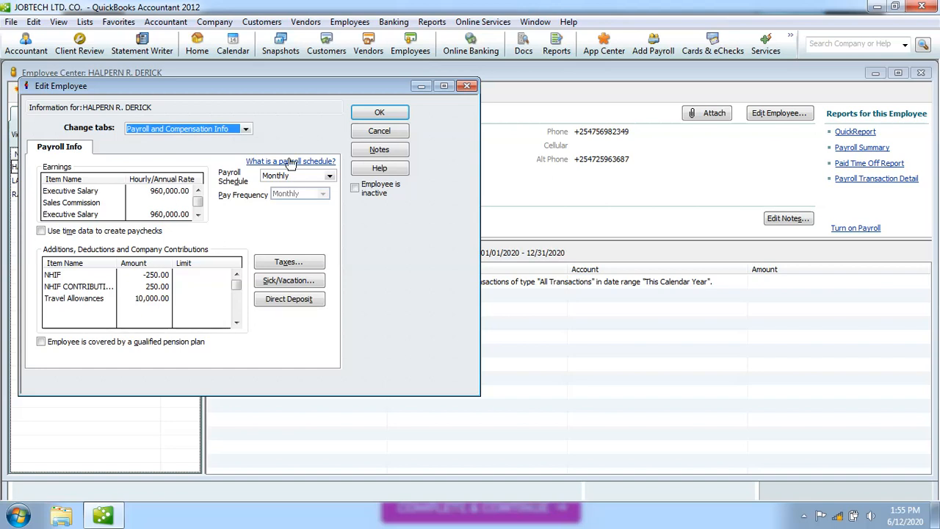
left_click(393, 116)
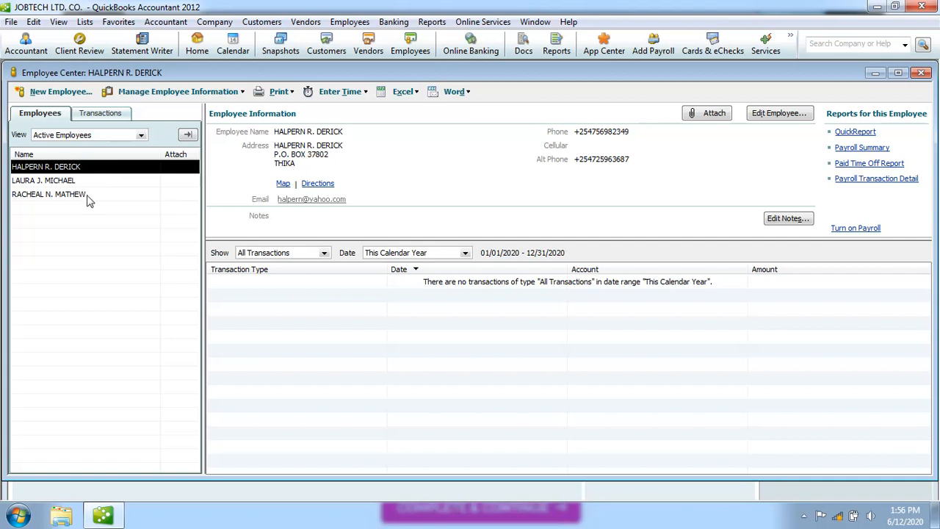
left_click(89, 195)
View the third employee's Payroll and Compensation Info, showing no additions or deductions, and close it.
double_click(89, 197)
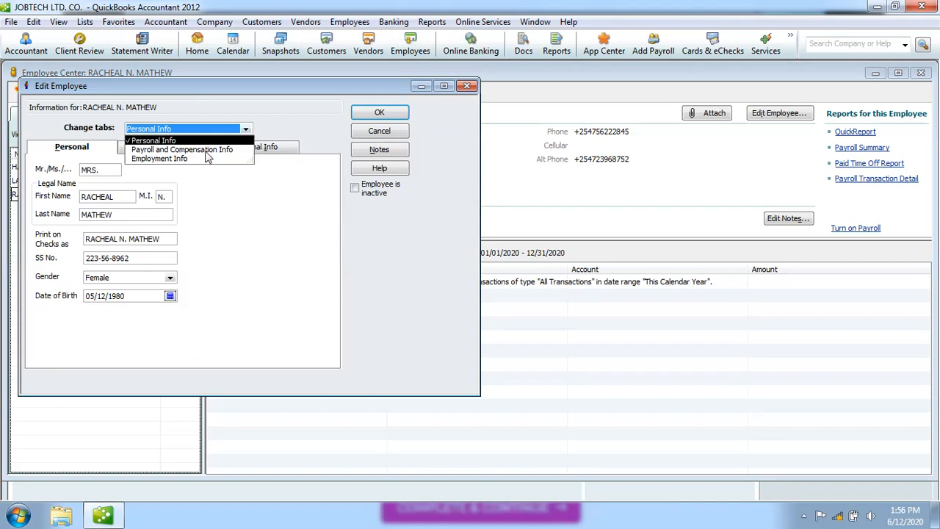
left_click(189, 150)
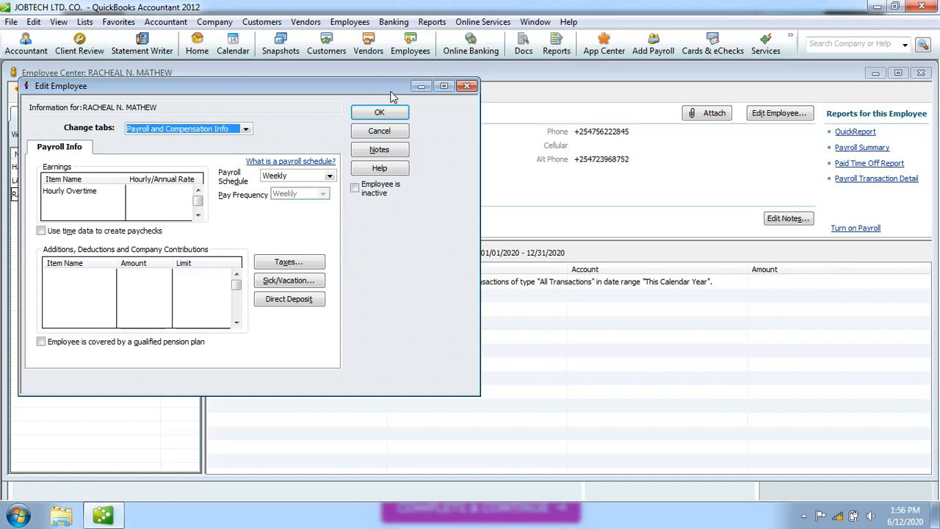
left_click(468, 86)
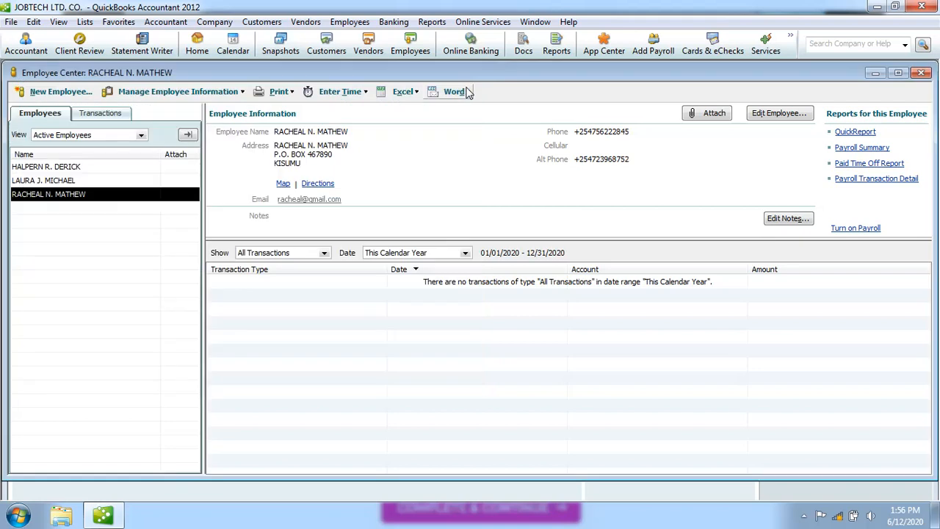